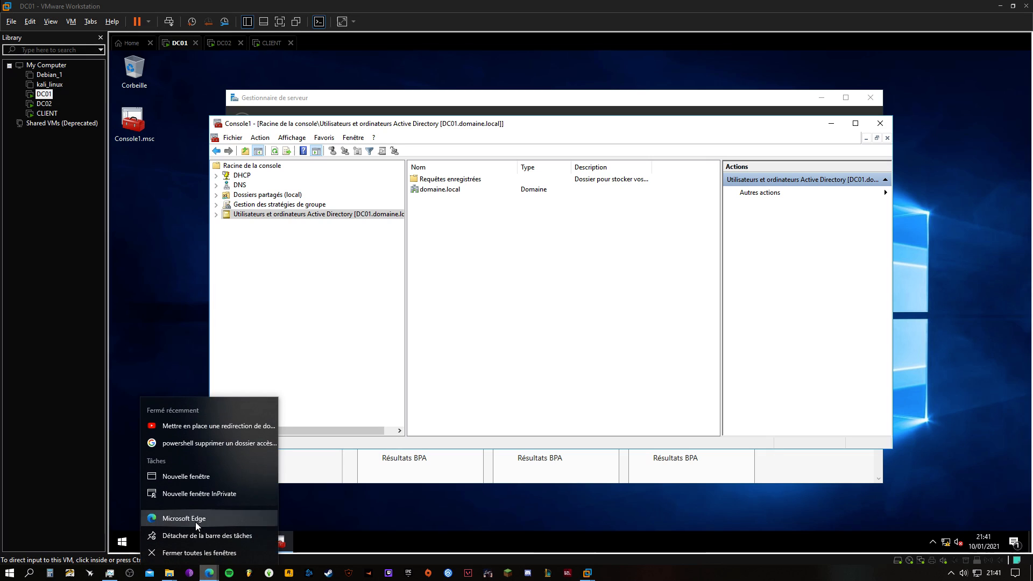
# Switch to Microsoft Edge and search the web for "firefox.msi"
pyautogui.click(195, 522)
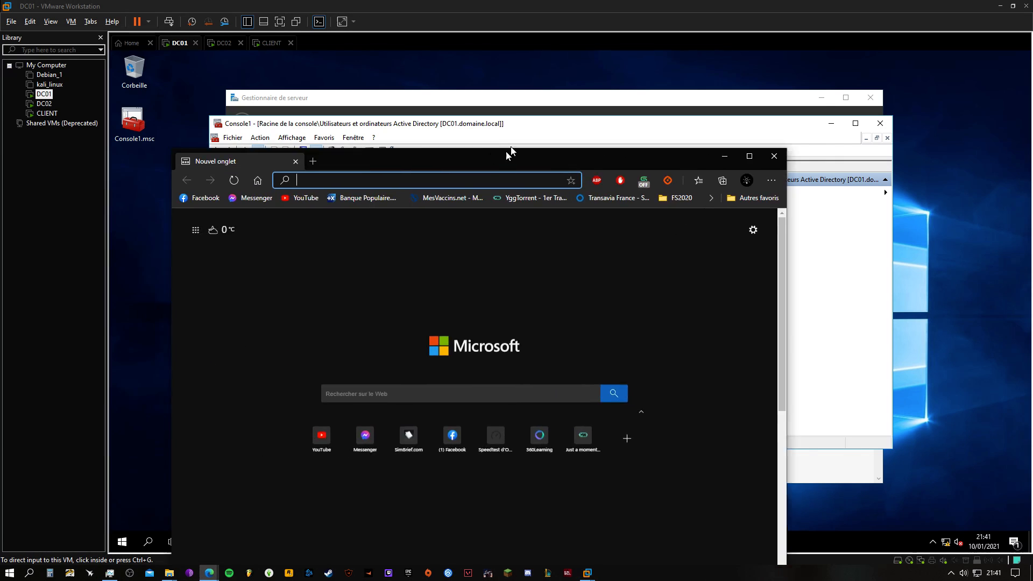
pyautogui.doubleClick(506, 150)
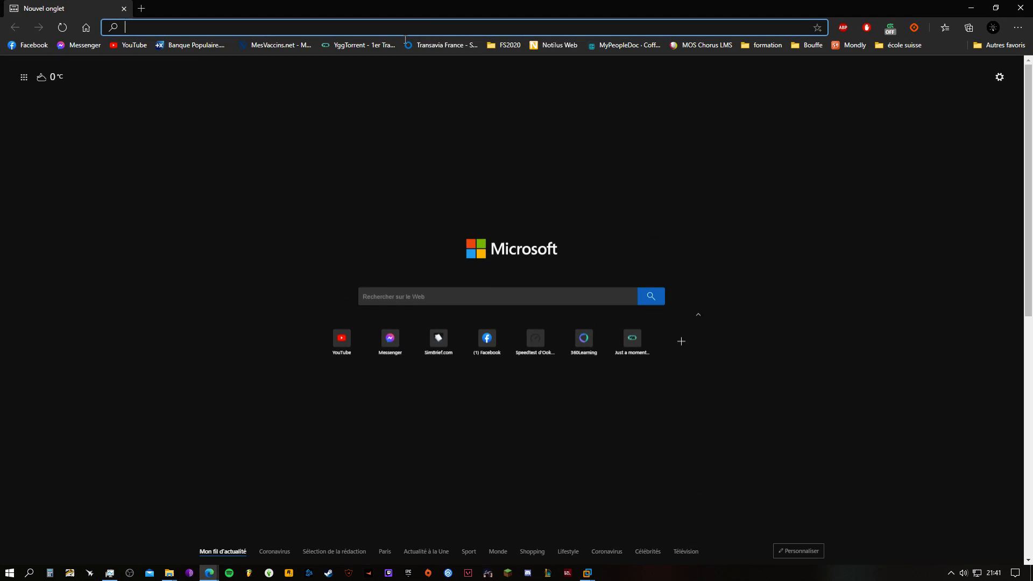
pyautogui.write('firefo')
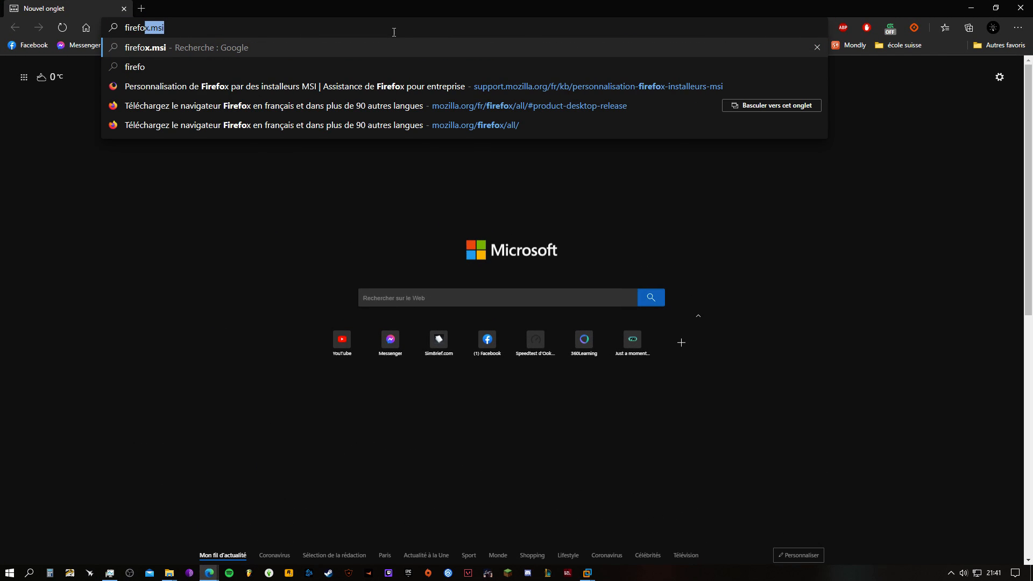
pyautogui.write('x.msi')
pyautogui.press('Return')
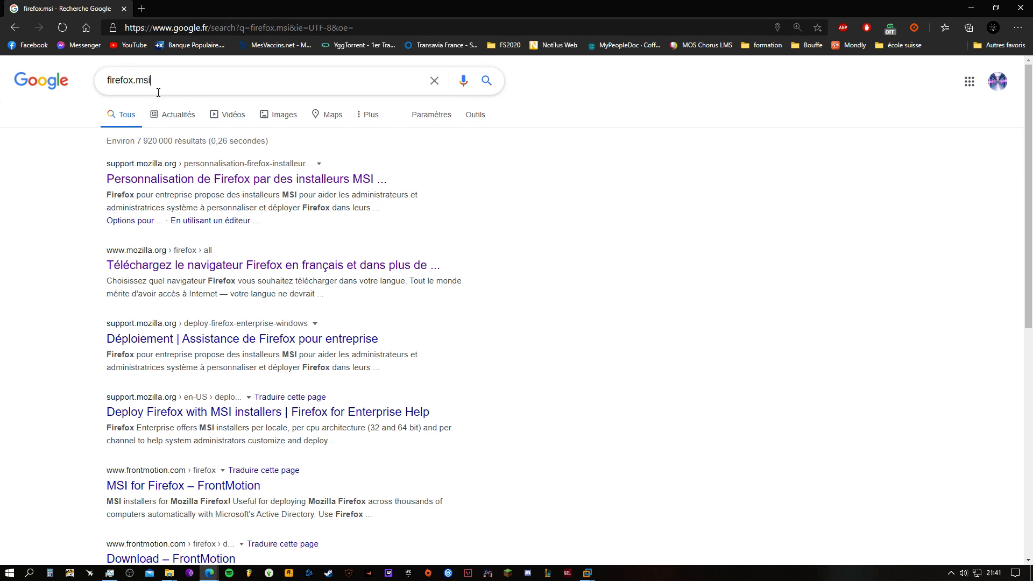
pyautogui.moveTo(152, 92); pyautogui.dragTo(136, 92)
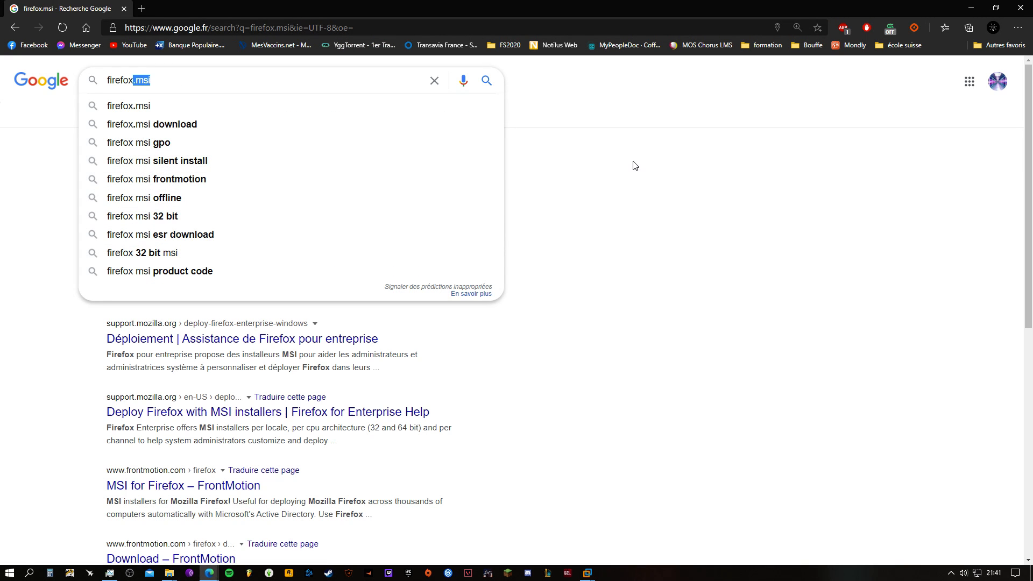
pyautogui.click(588, 228)
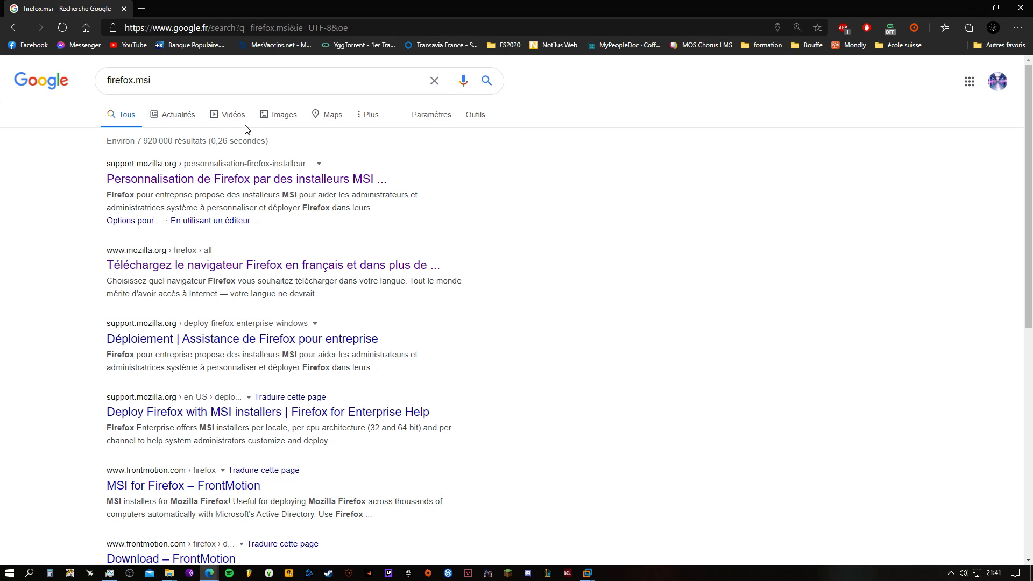
# Open the Mozilla support article on MSI installers and follow its link to the Firefox download page
pyautogui.click(262, 184)
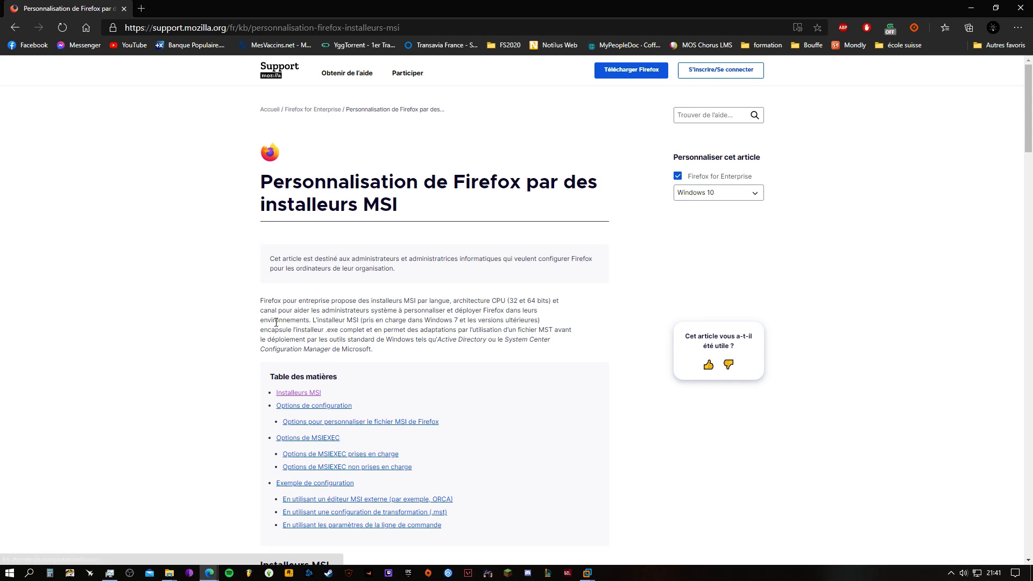
pyautogui.scroll(-5, 240, 322)
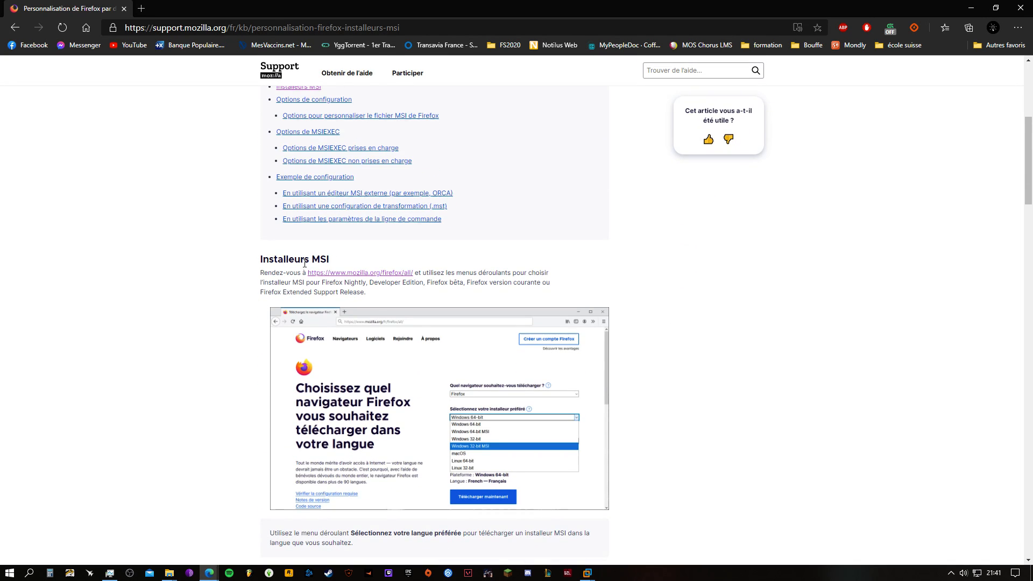
pyautogui.click(326, 273)
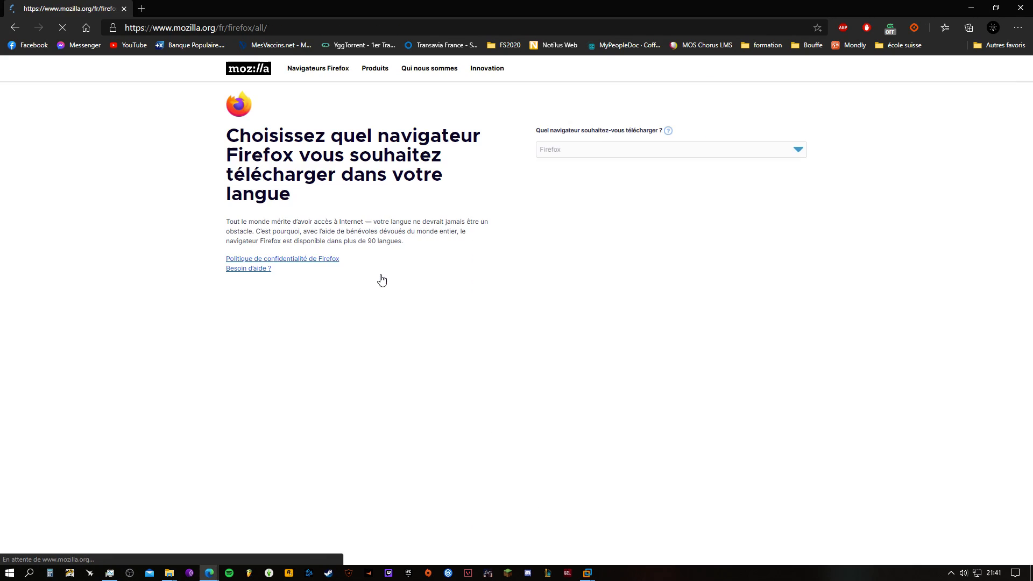
# Choose the Windows 64-bit MSI installer for Firefox and start its download
pyautogui.click(592, 195)
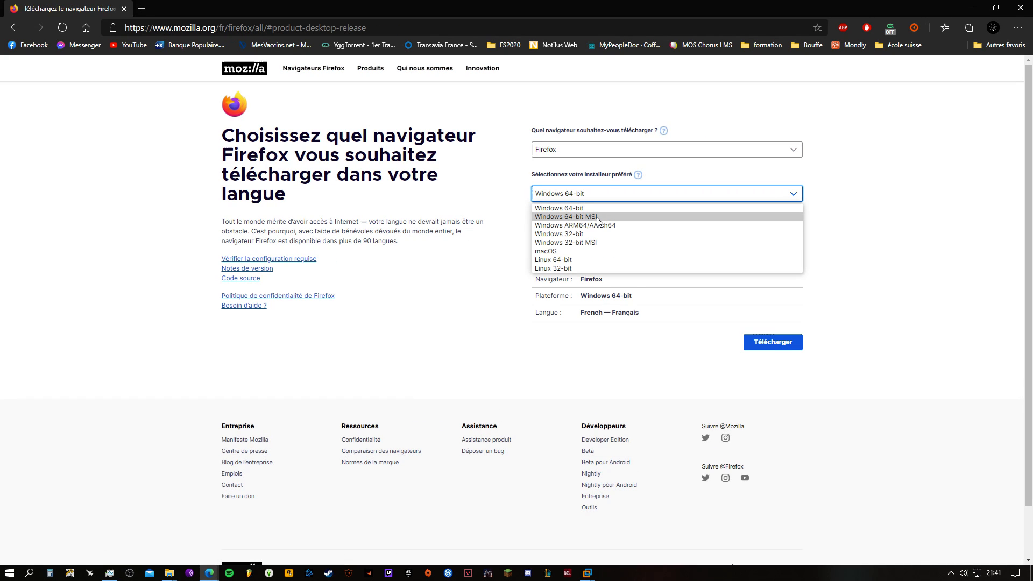
pyautogui.click(603, 217)
pyautogui.click(774, 347)
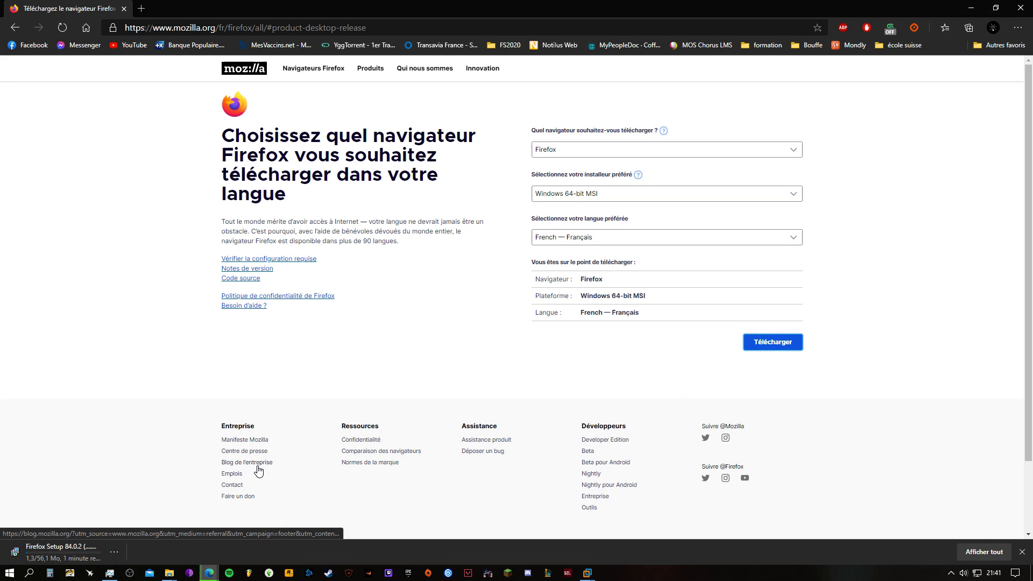
# Cancel the Firefox installer download and close the browser
pyautogui.rightClick(77, 555)
pyautogui.click(108, 542)
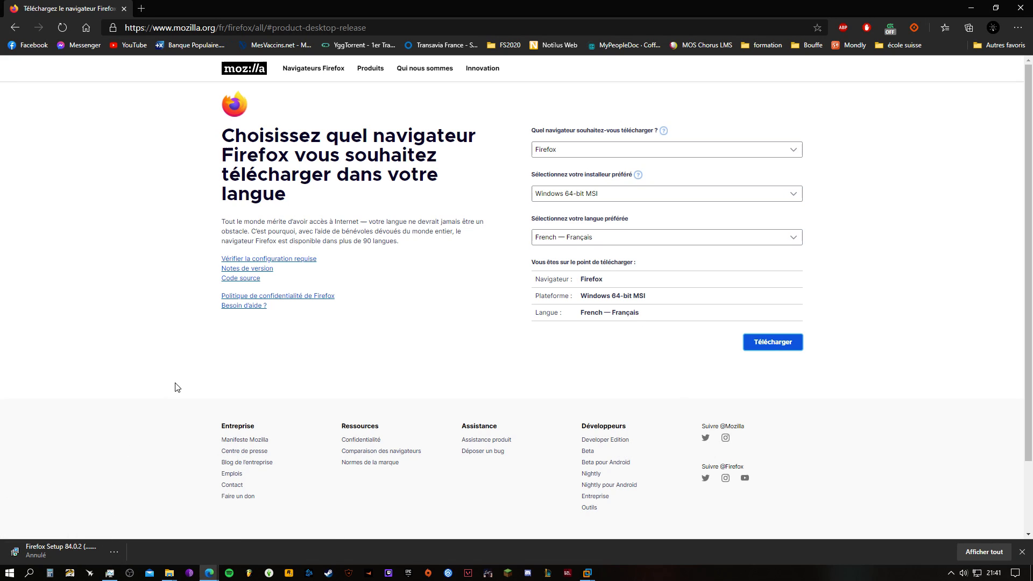
pyautogui.click(1019, 6)
# In the DC01 virtual machine, minimize the console and open the folder C:\DOSSIERS PARTAGES\APPLICATIONS
pyautogui.click(536, 269)
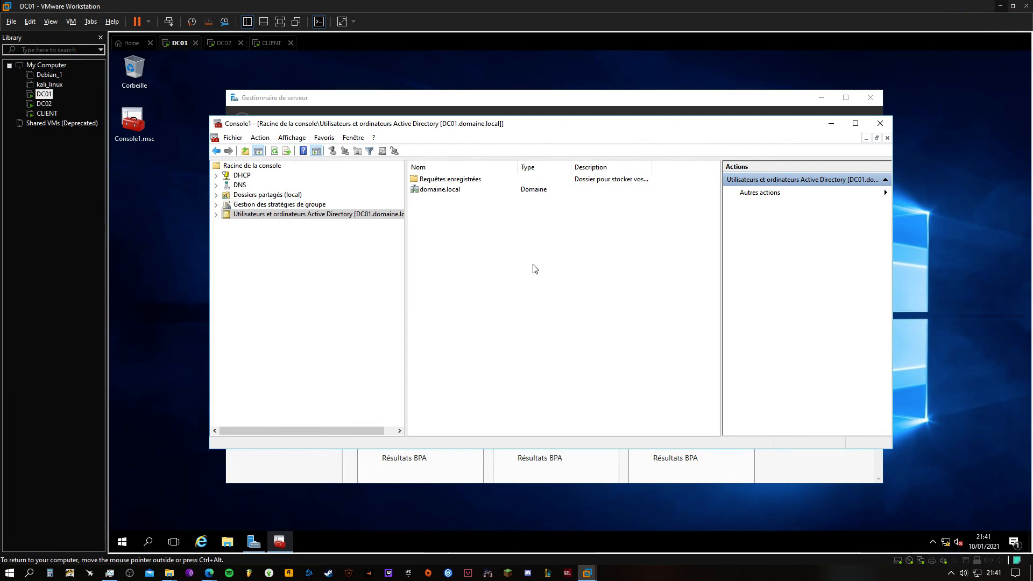
pyautogui.click(829, 126)
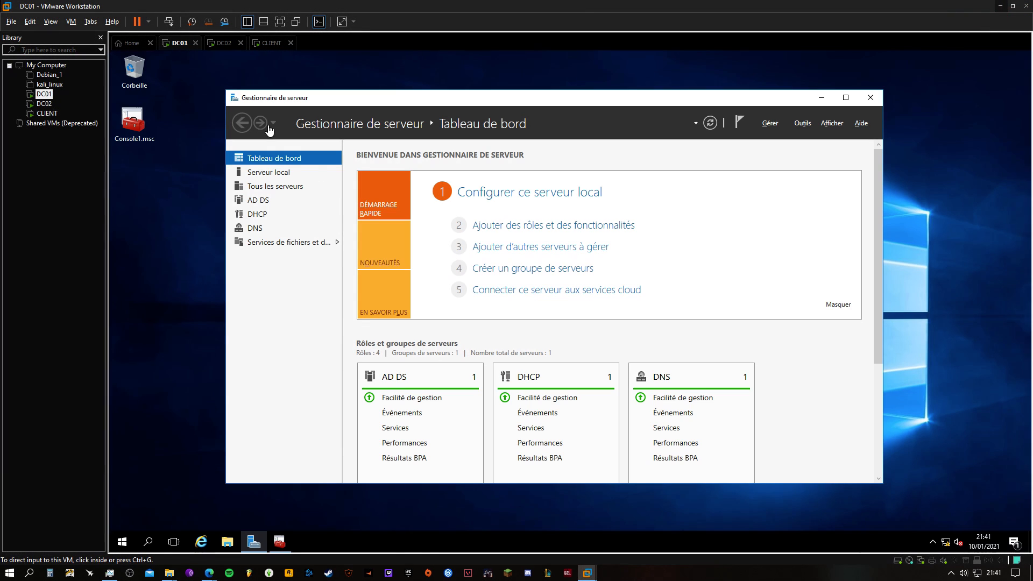
pyautogui.click(227, 542)
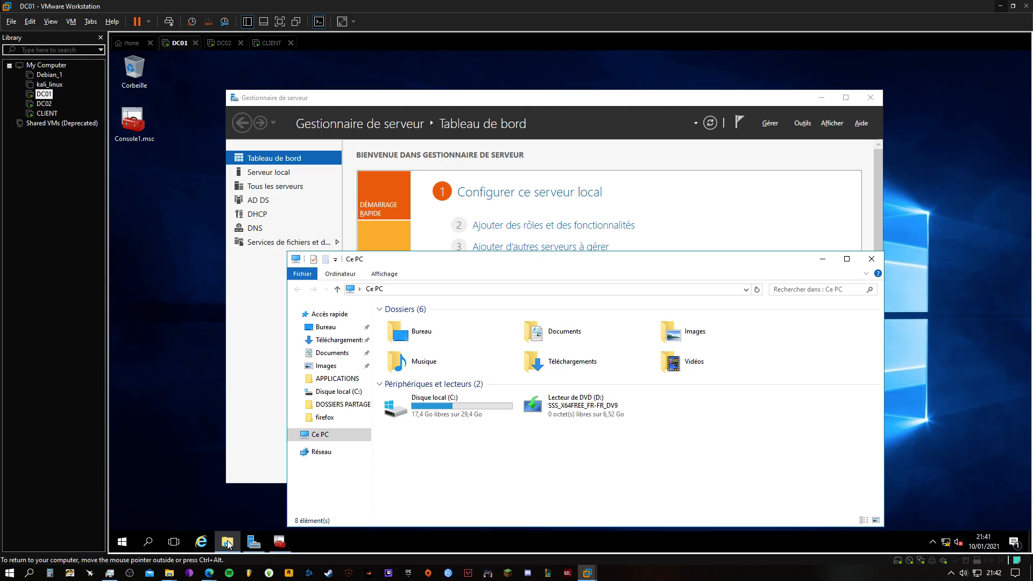
pyautogui.moveTo(538, 258); pyautogui.dragTo(535, 185)
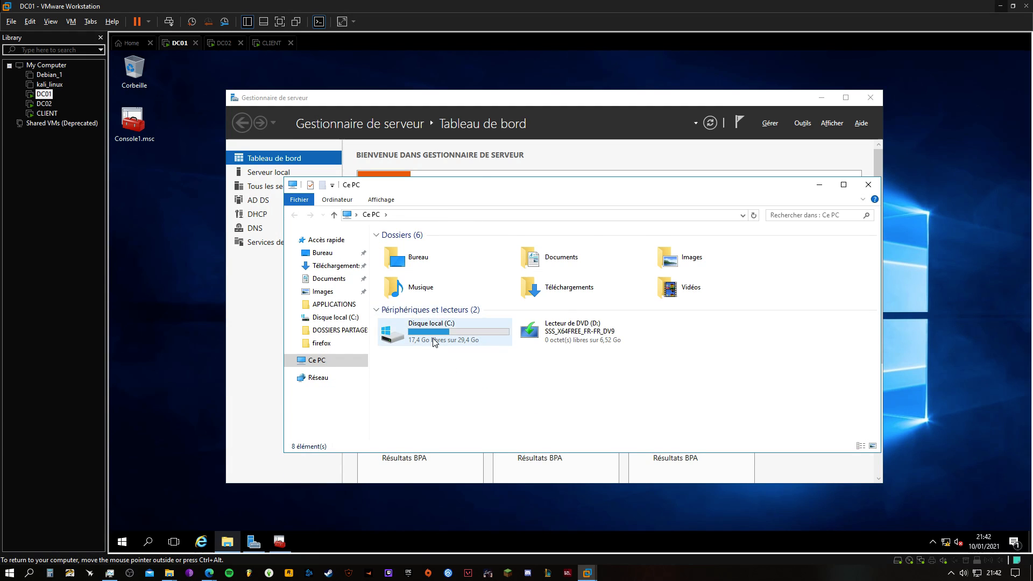
pyautogui.doubleClick(434, 342)
pyautogui.doubleClick(425, 247)
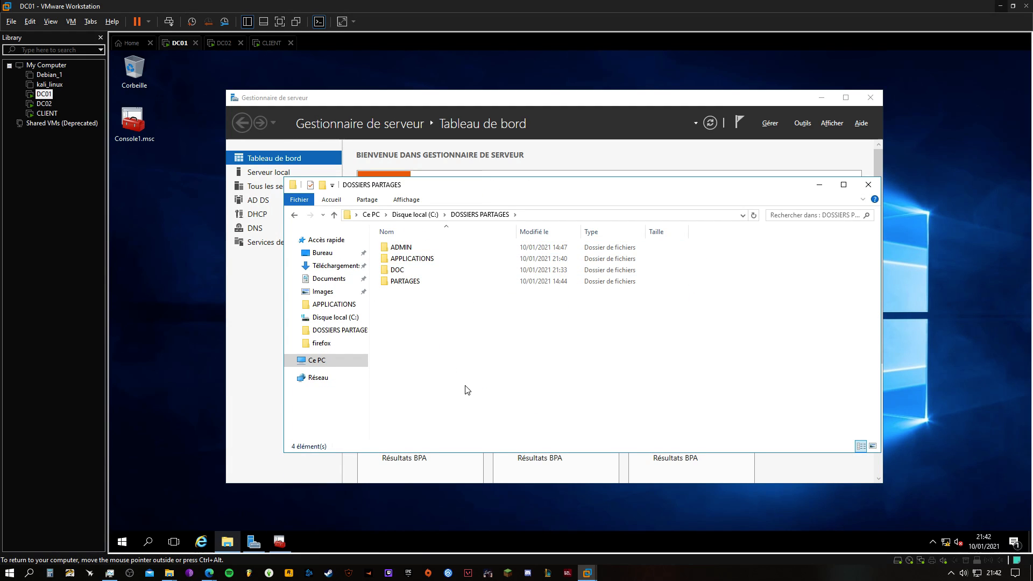
pyautogui.click(404, 260)
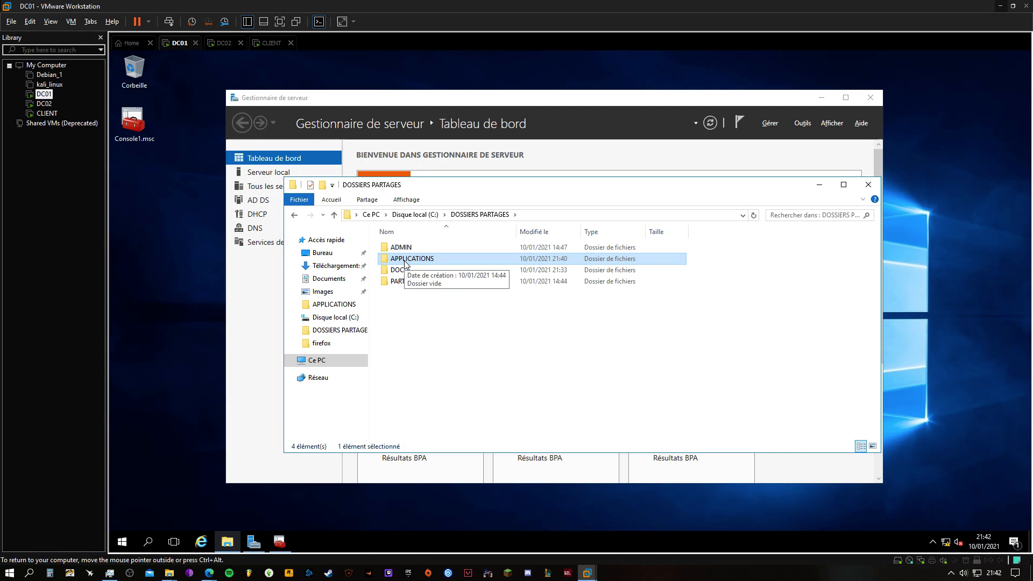
pyautogui.doubleClick(405, 262)
# Paste the copied Firefox Setup 84.0.2.msi file into the APPLICATIONS folder and close the folder window
pyautogui.rightClick(411, 281)
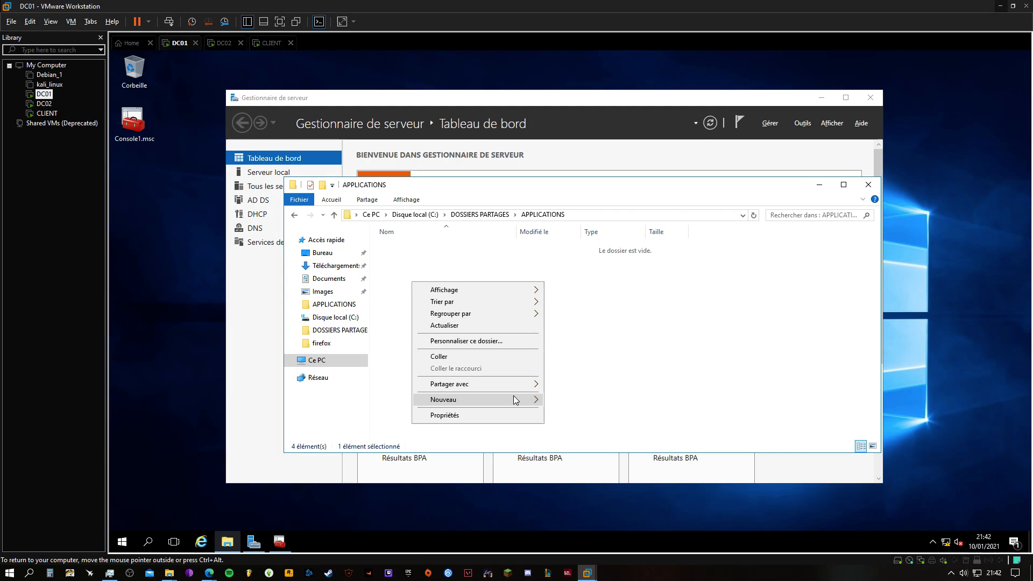
pyautogui.click(616, 332)
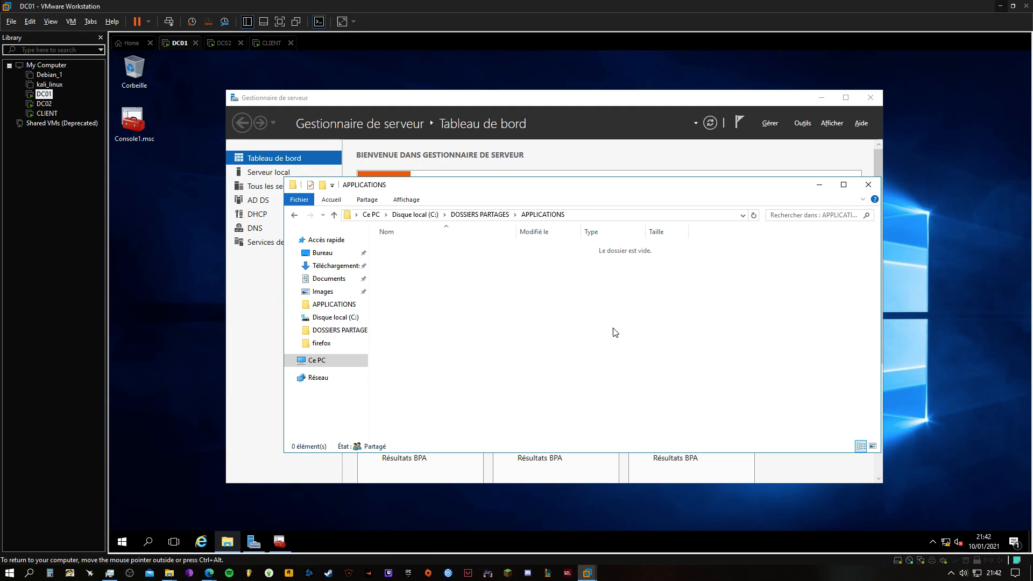
pyautogui.hotkey('ctrl', 'v')
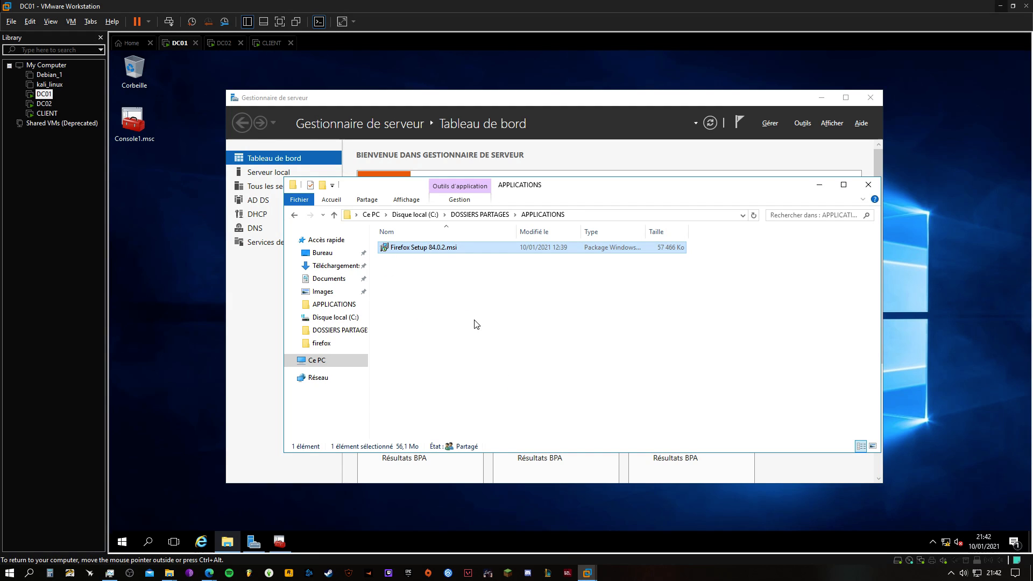
pyautogui.click(459, 310)
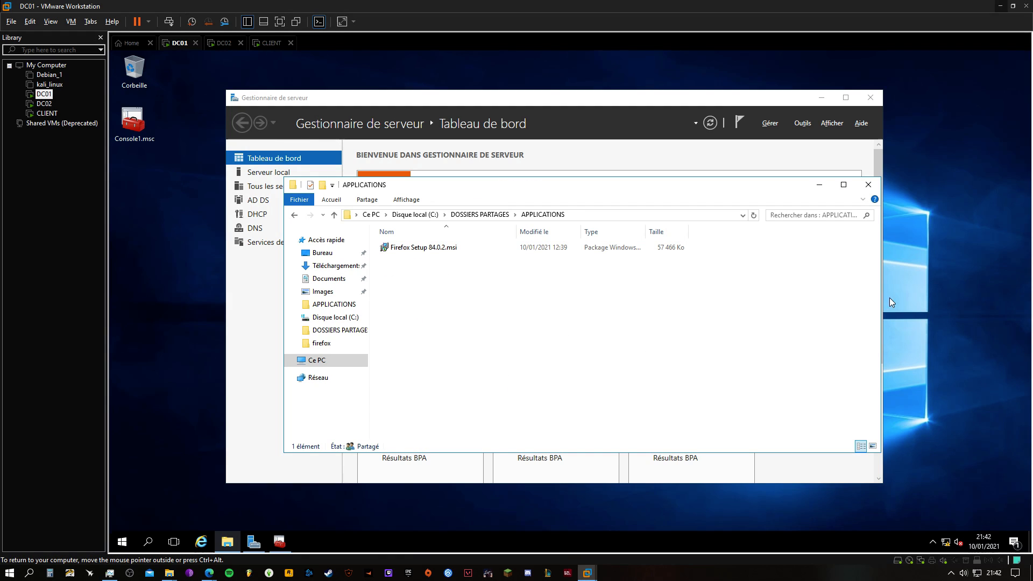
pyautogui.click(868, 184)
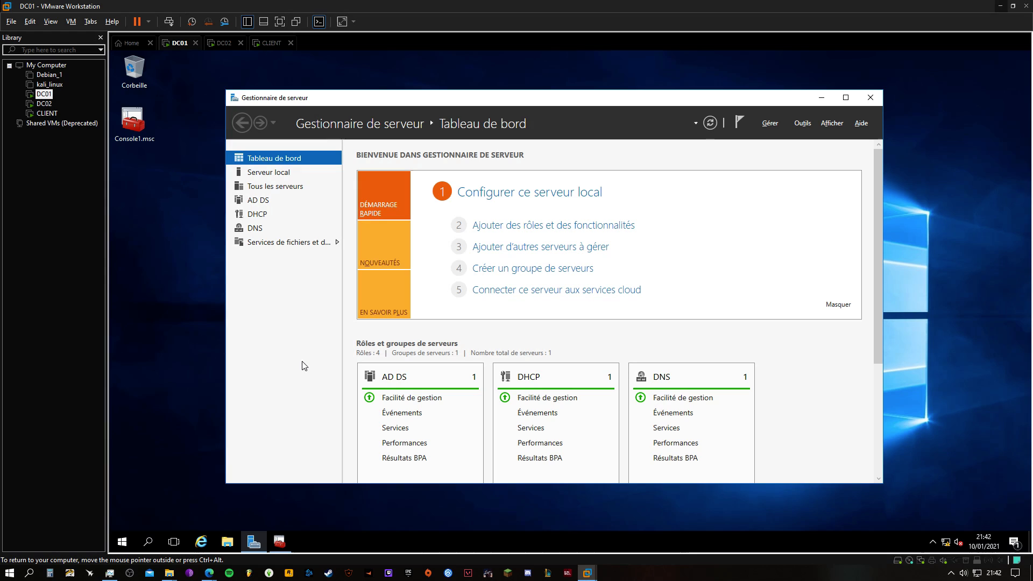
# Restore the management console and expand Gestion des stratégies de groupe down to the contents of domaine.local
pyautogui.click(278, 543)
pyautogui.click(283, 206)
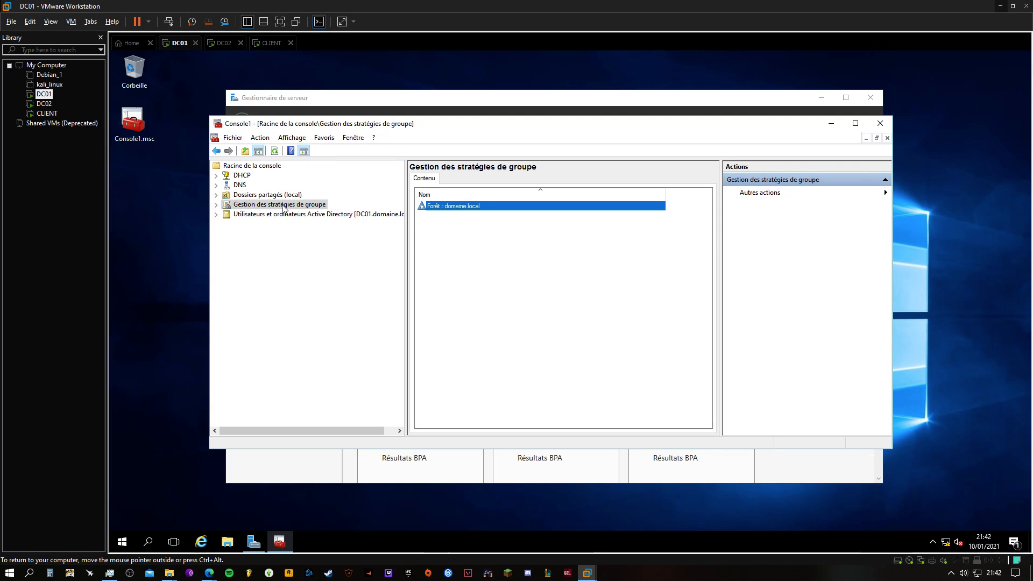
pyautogui.click(215, 204)
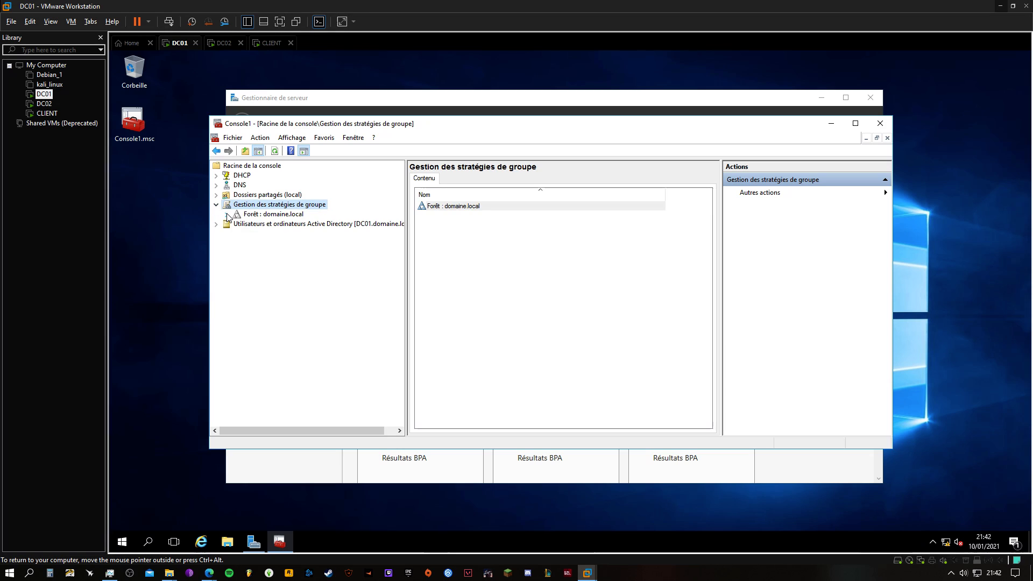
pyautogui.click(226, 214)
pyautogui.click(237, 214)
pyautogui.click(246, 224)
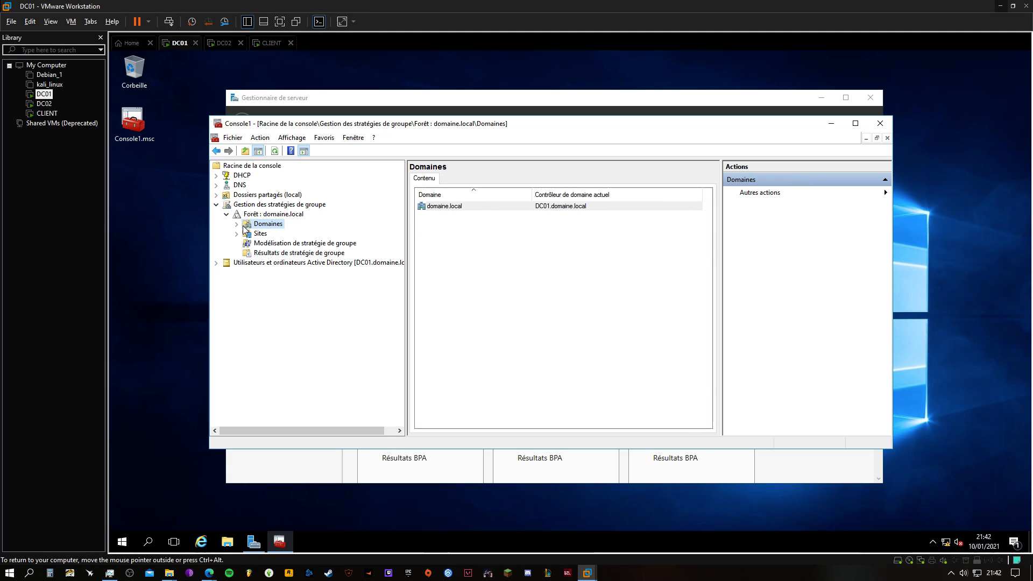
pyautogui.click(236, 224)
pyautogui.click(257, 235)
pyautogui.click(247, 234)
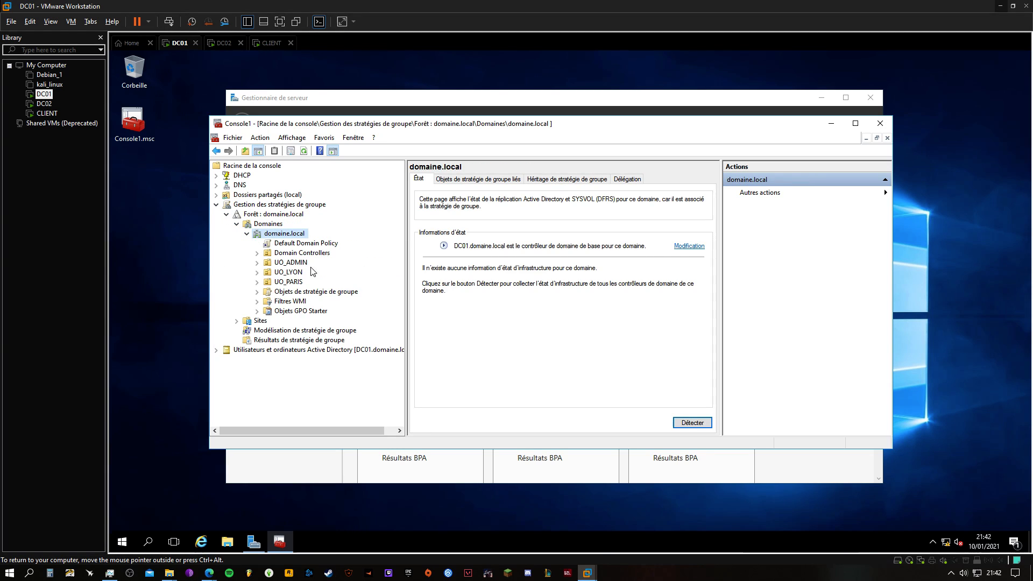
# Create a GPO named InstallFirefox in the domain and link it to the UO_PARIS organizational unit
pyautogui.click(286, 263)
pyautogui.click(288, 281)
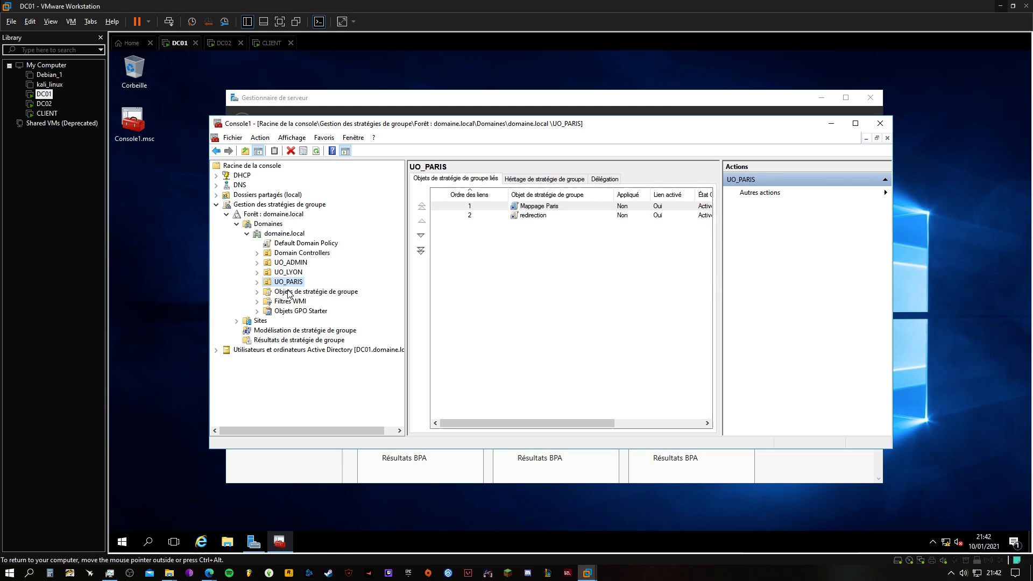
pyautogui.click(291, 294)
pyautogui.click(291, 282)
pyautogui.click(289, 270)
pyautogui.click(289, 264)
pyautogui.click(295, 282)
pyautogui.rightClick(291, 282)
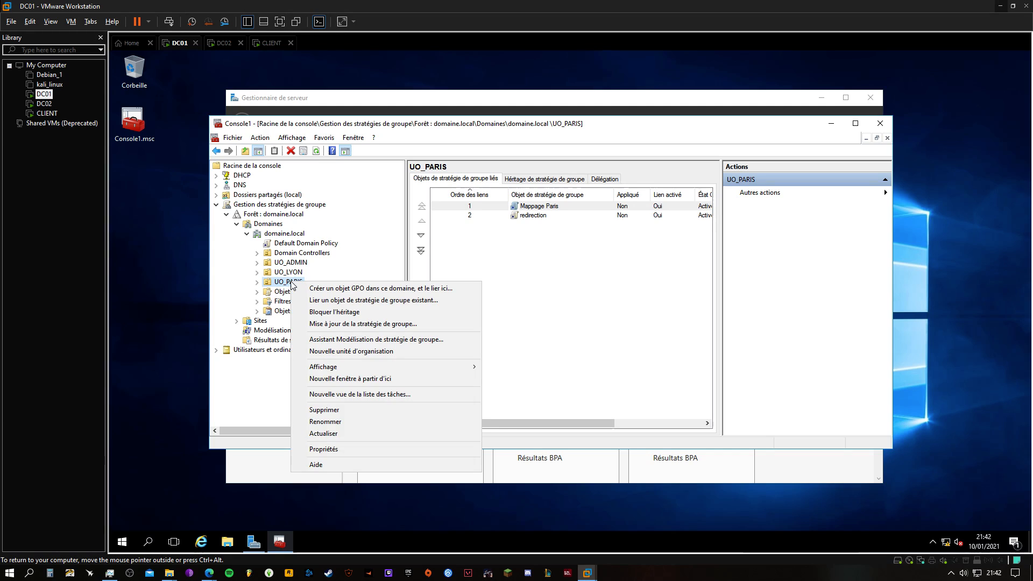
pyautogui.click(335, 292)
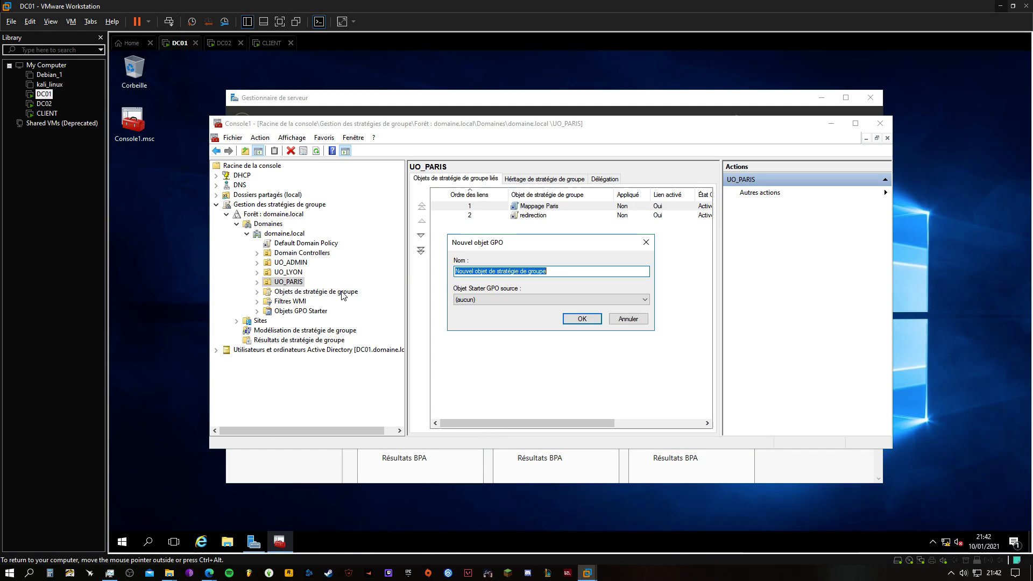
pyautogui.write('Inst')
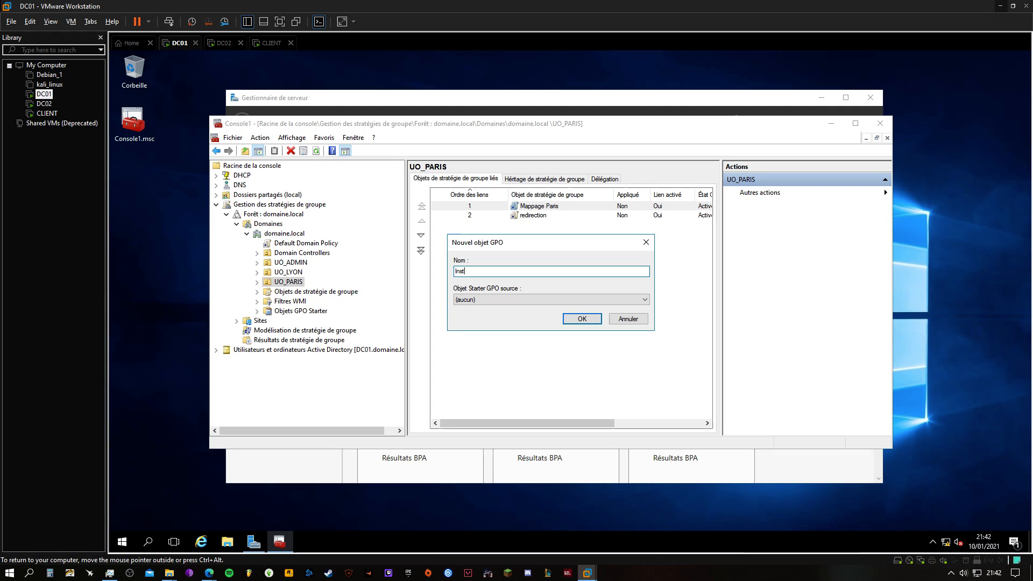
pyautogui.write('allFirefox')
pyautogui.click(583, 319)
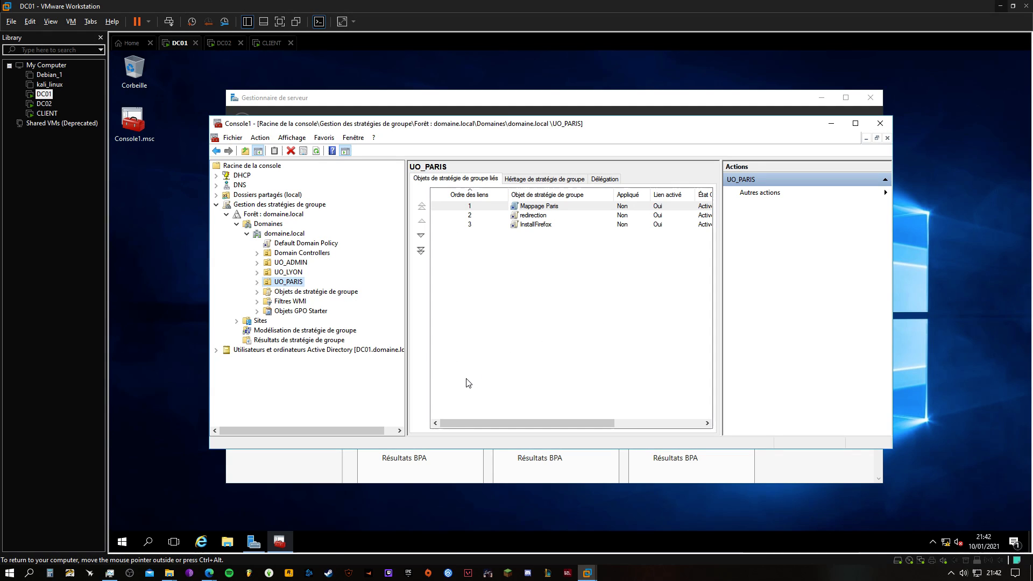
# Open the InstallFirefox GPO under UO_PARIS for editing, enlarge the editor and its tree, and select Configuration utilisateur
pyautogui.click(257, 282)
pyautogui.click(304, 291)
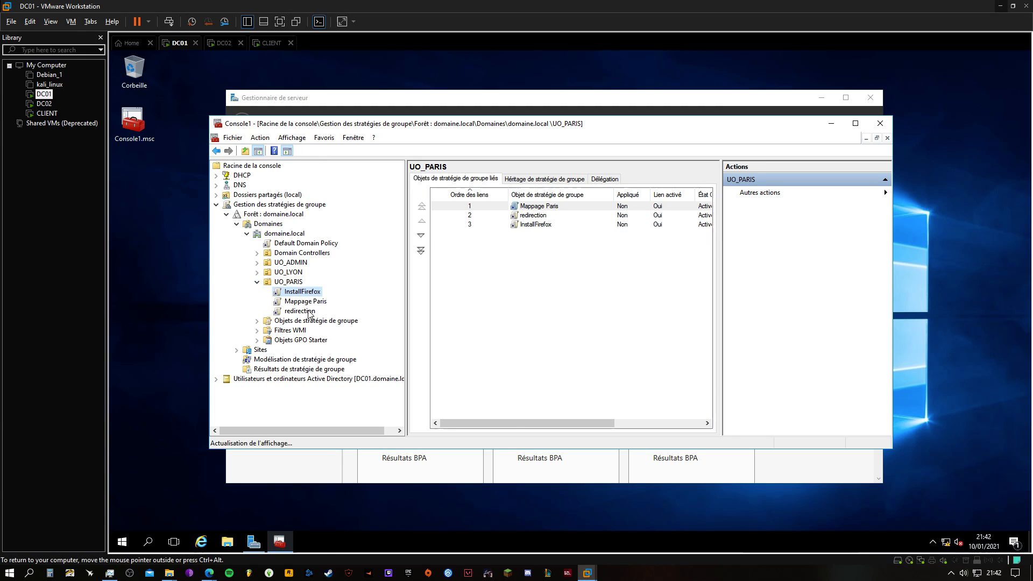
pyautogui.rightClick(308, 294)
pyautogui.click(320, 297)
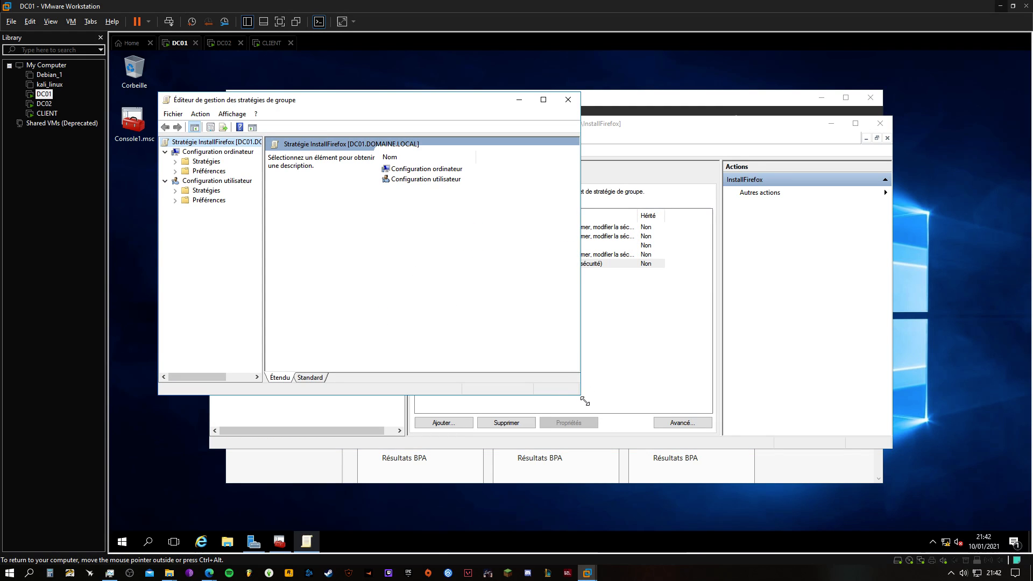
pyautogui.moveTo(585, 401); pyautogui.dragTo(879, 459)
pyautogui.moveTo(265, 258); pyautogui.dragTo(324, 258)
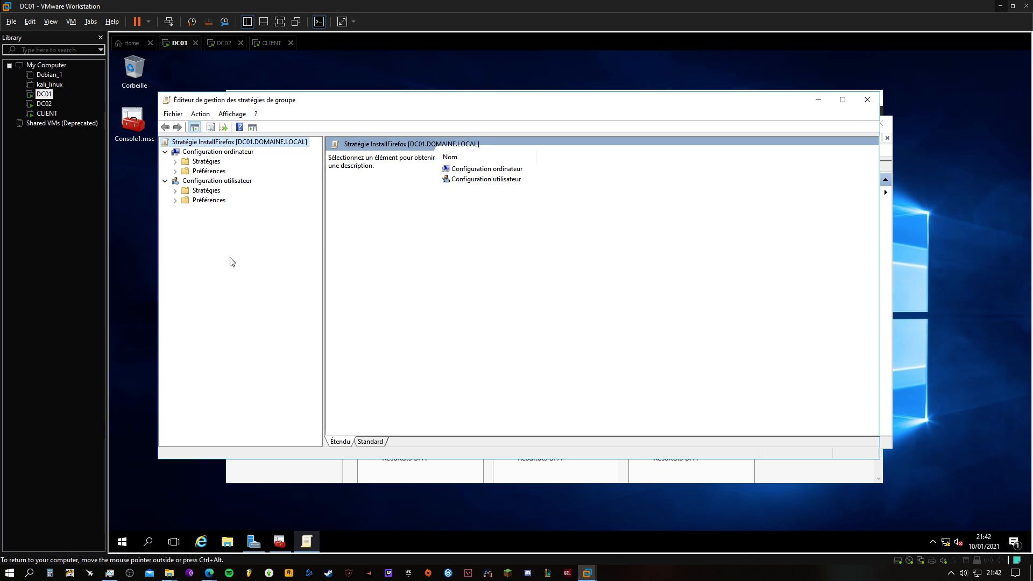
pyautogui.click(196, 182)
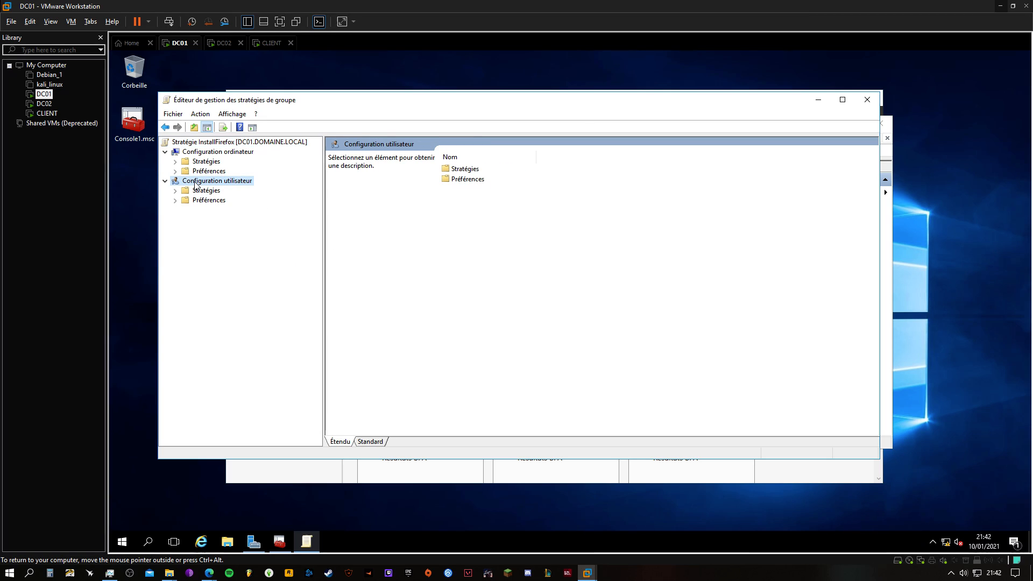
# Start a new package under the user configuration's Stratégies > Paramètres du logiciel > Installation de logiciel
pyautogui.click(175, 192)
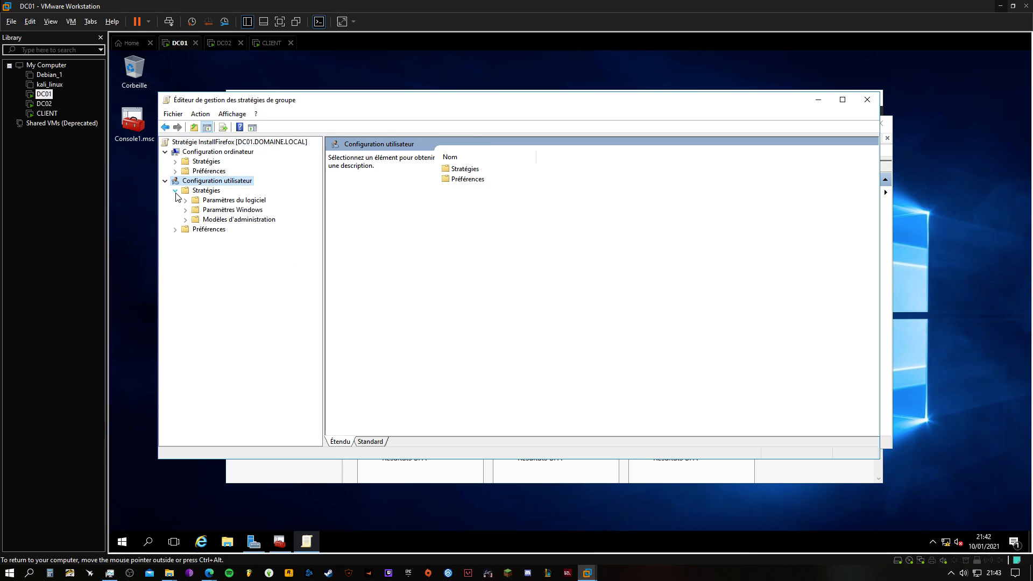
pyautogui.click(185, 200)
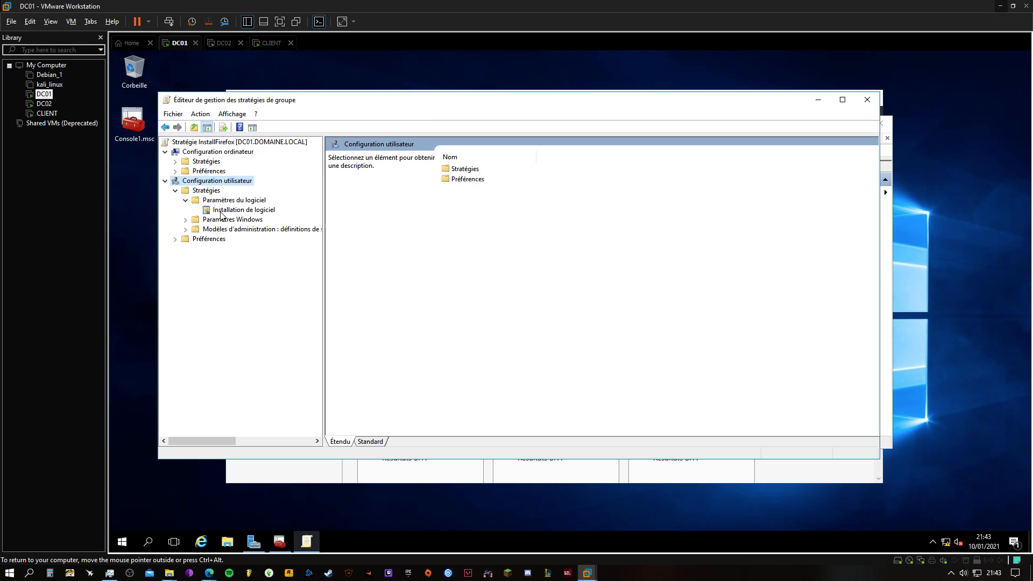
pyautogui.click(222, 212)
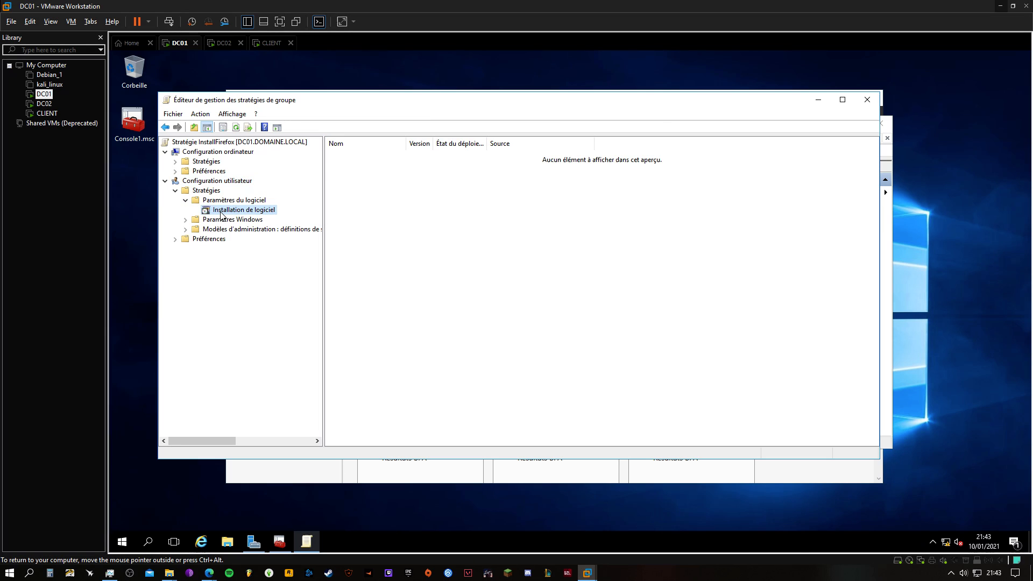
pyautogui.rightClick(372, 219)
pyautogui.moveTo(439, 225)
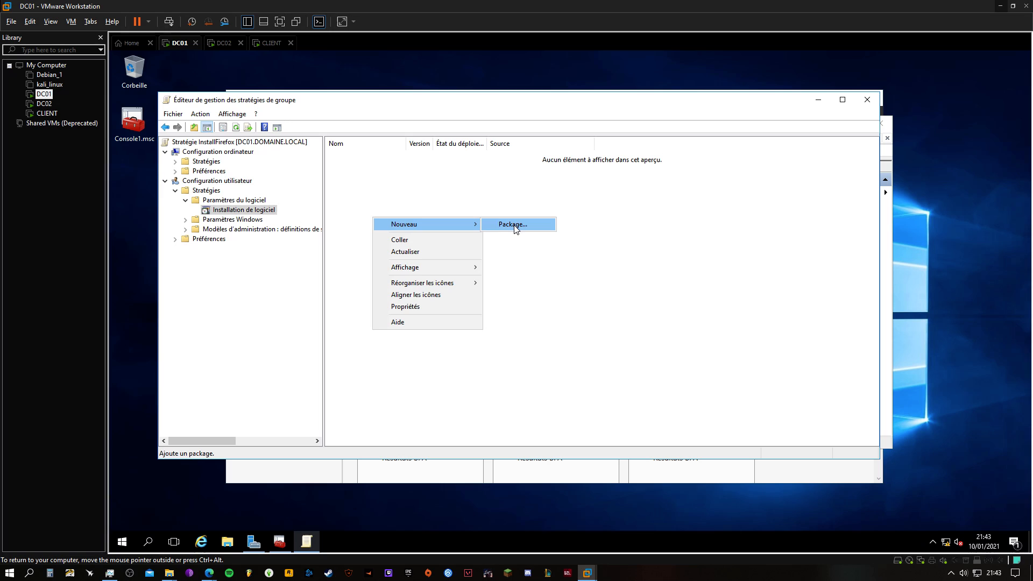
pyautogui.click(513, 226)
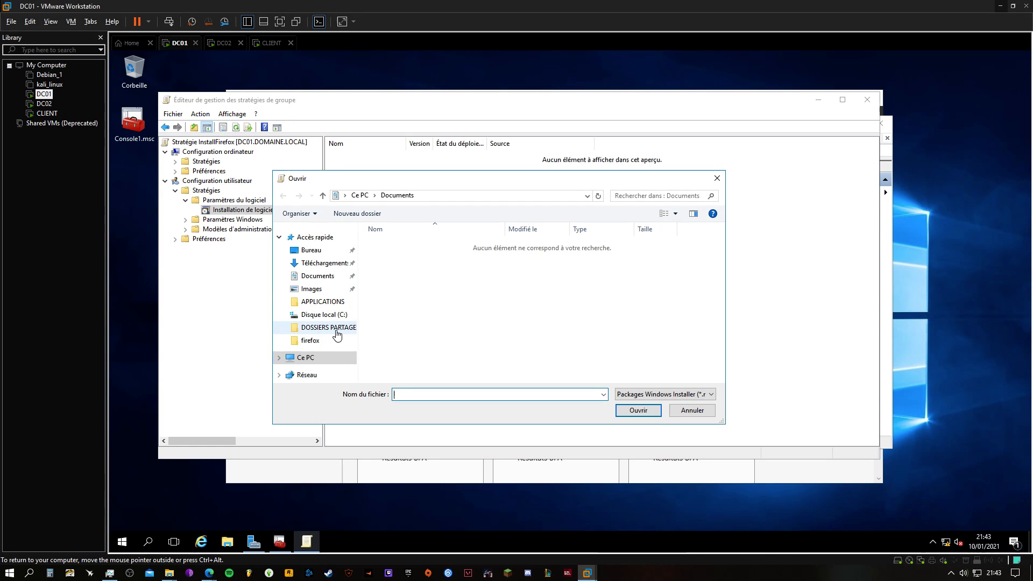
# Choose Firefox Setup 84.0.2.msi from the applications share through the network path \\DC01 as the package to deploy
pyautogui.click(321, 304)
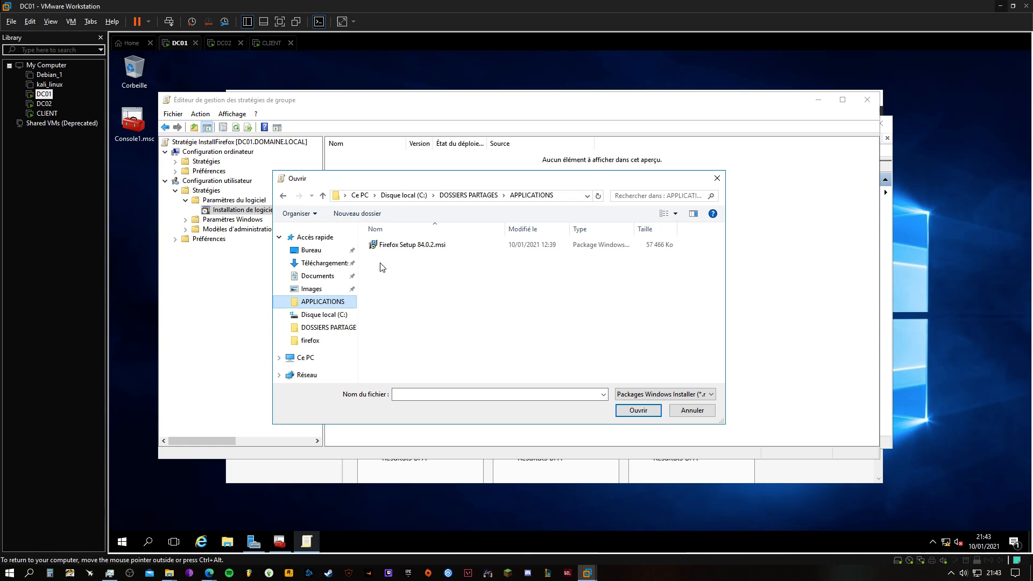
pyautogui.click(391, 246)
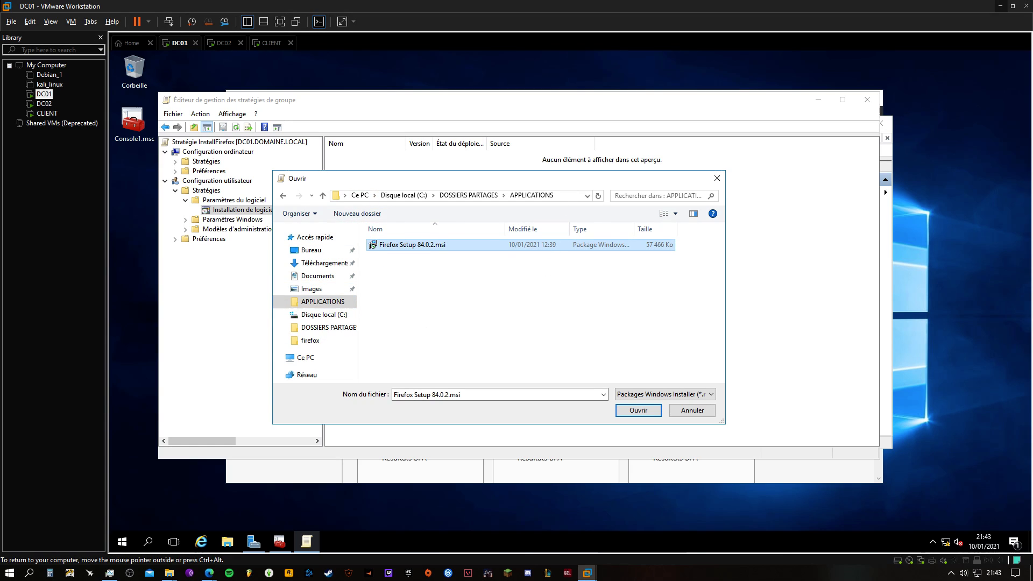
pyautogui.hotkey('alt', 'd')
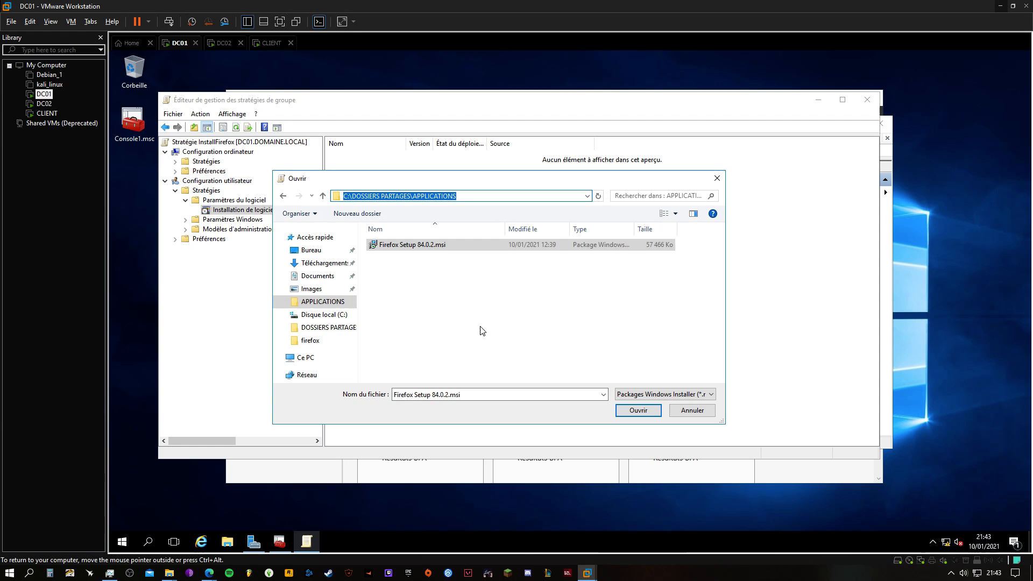
pyautogui.write('\\\\DC01')
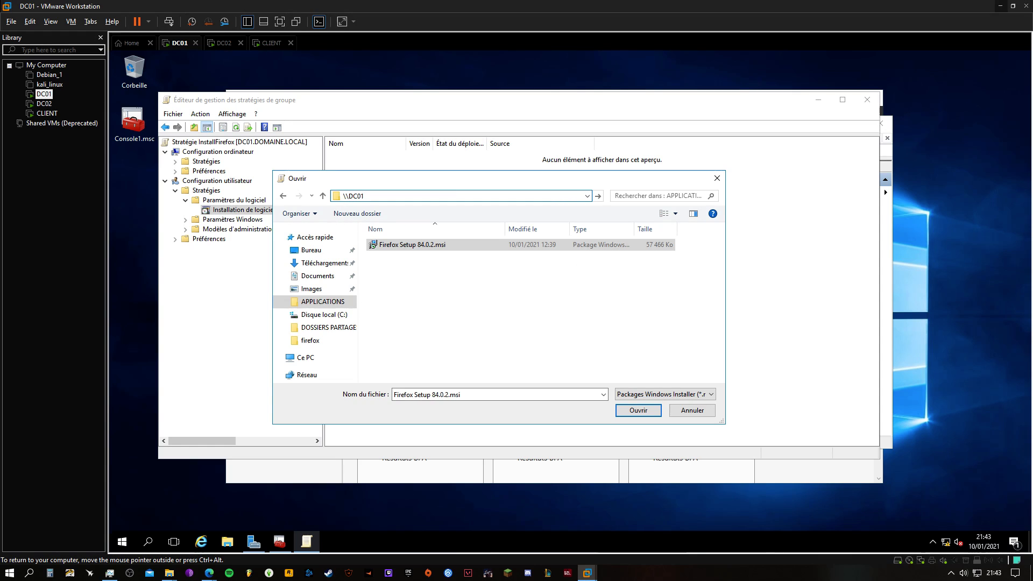
pyautogui.press('Return')
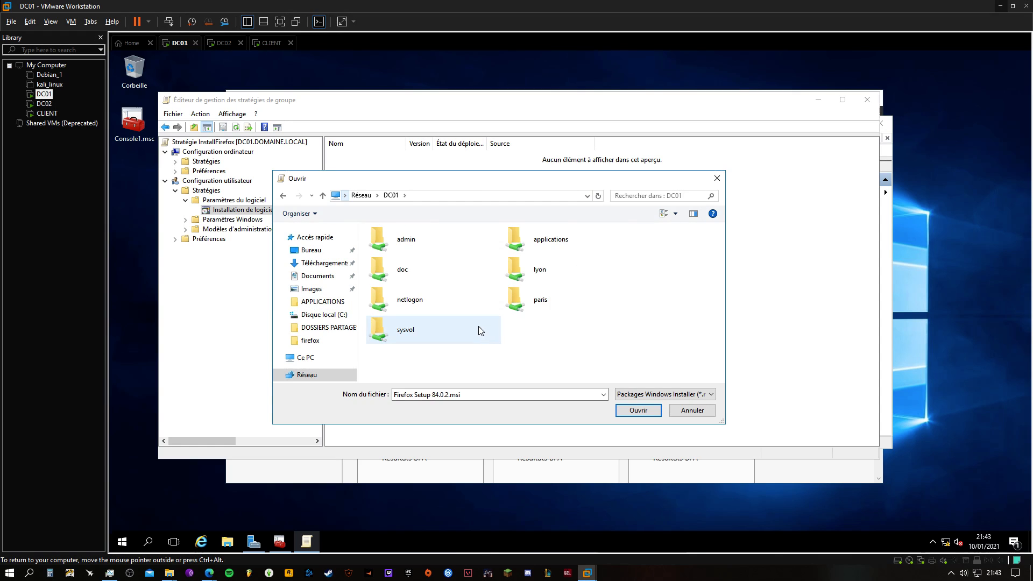
pyautogui.doubleClick(545, 244)
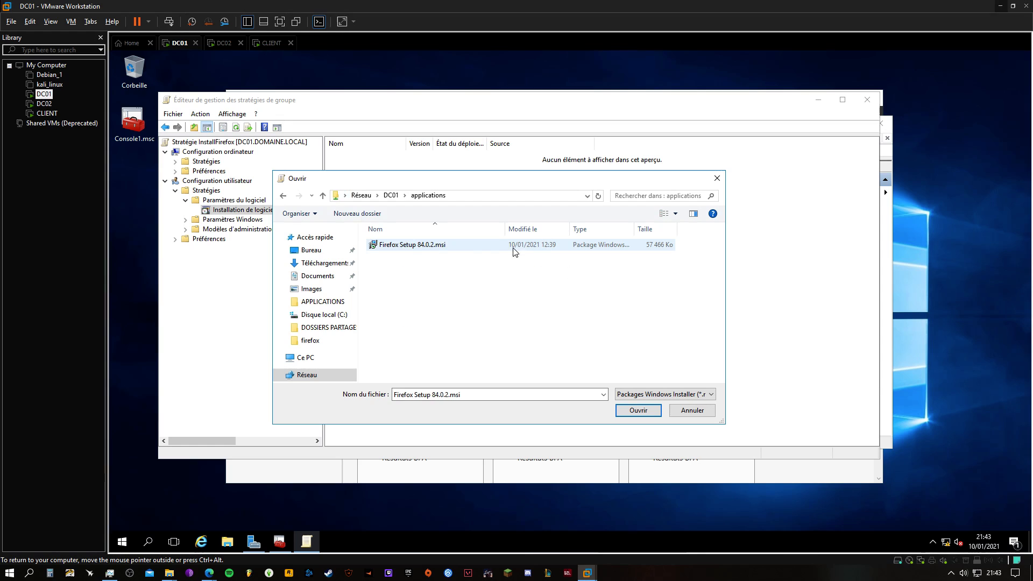
pyautogui.click(398, 245)
pyautogui.click(616, 410)
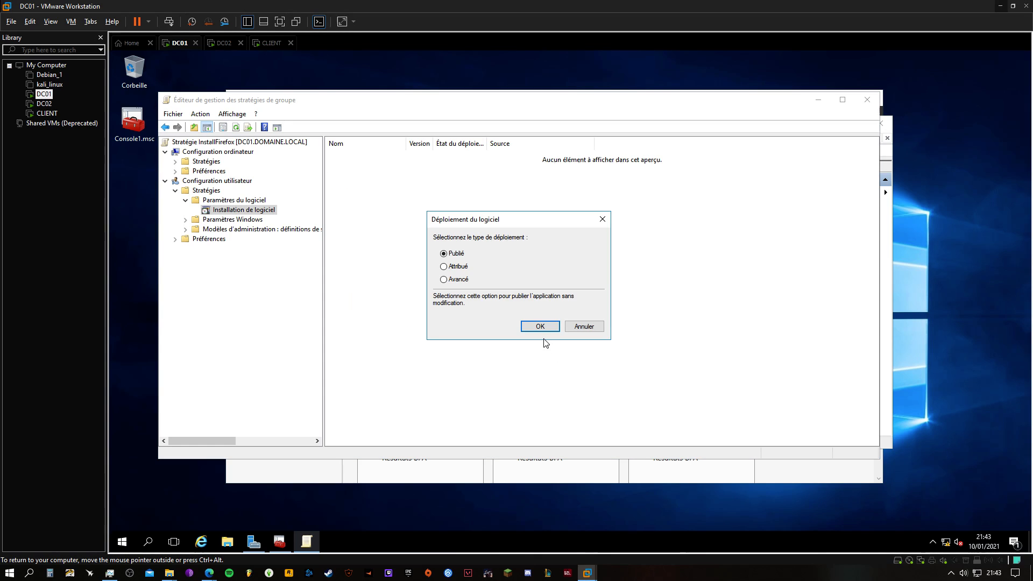
# Set the software deployment type to Attribué and confirm it
pyautogui.click(445, 279)
pyautogui.click(455, 252)
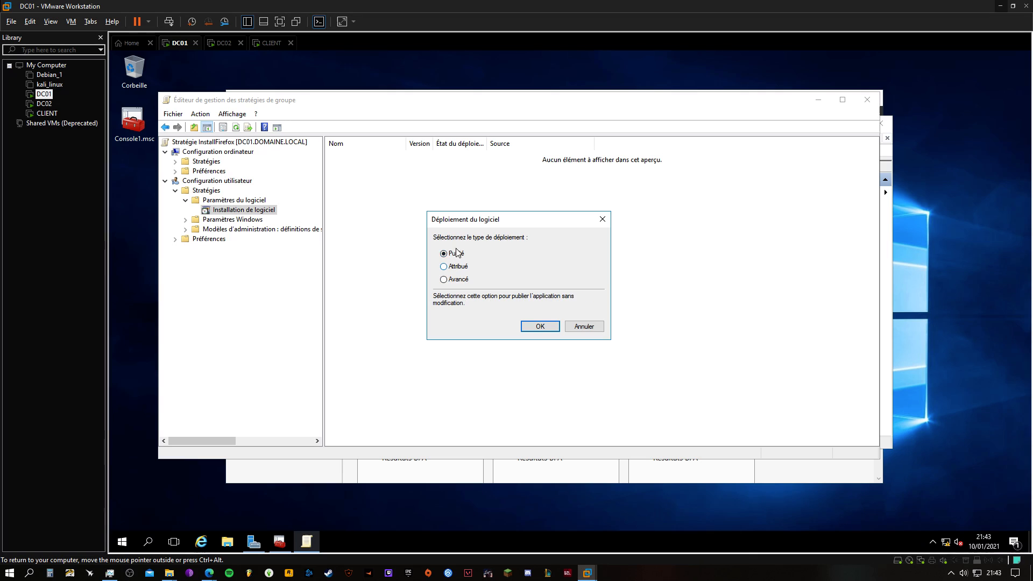
pyautogui.click(445, 280)
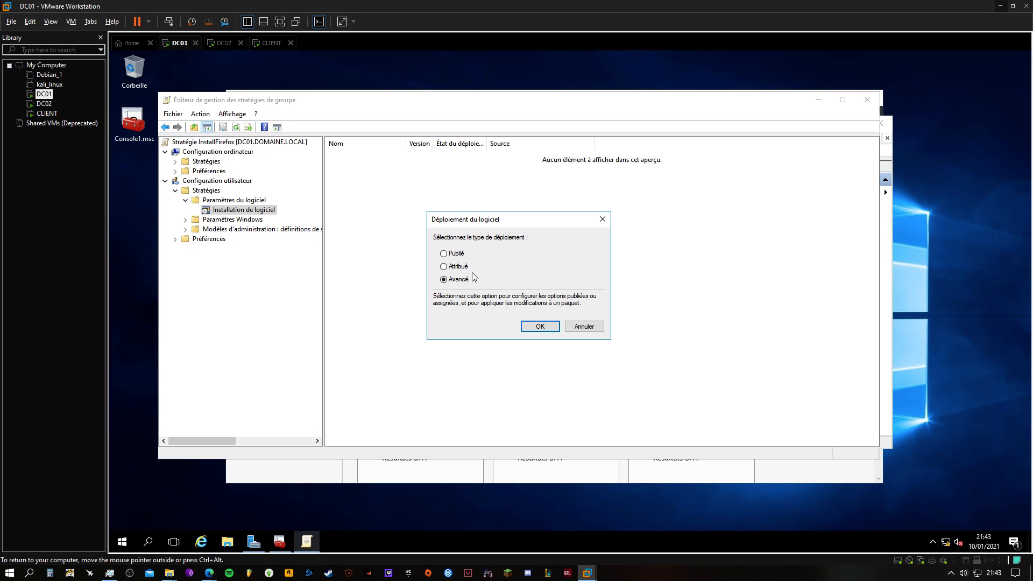
pyautogui.click(443, 266)
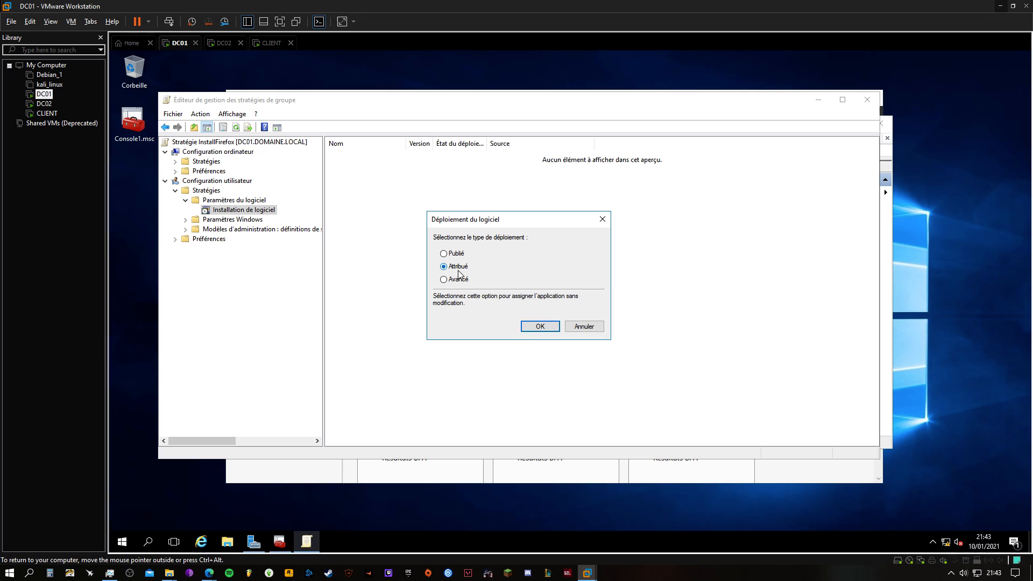
pyautogui.click(443, 254)
pyautogui.click(443, 267)
pyautogui.click(537, 327)
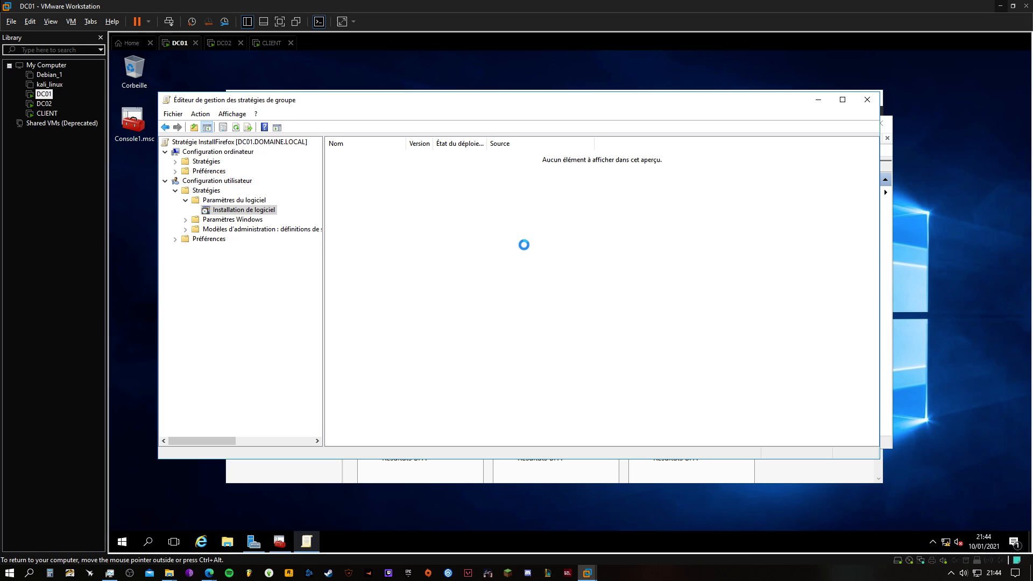
# Widen the package name column and set the Mozilla Firefox package to install at session logon (Installer cette application lors de l'ouverture de session)
pyautogui.click(388, 156)
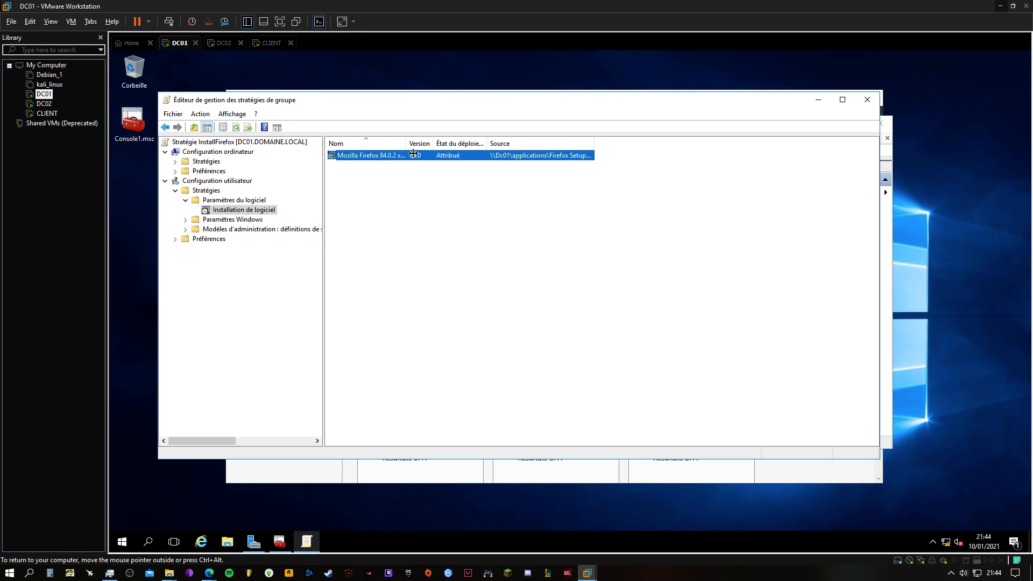
pyautogui.moveTo(407, 143); pyautogui.dragTo(484, 144)
pyautogui.rightClick(512, 156)
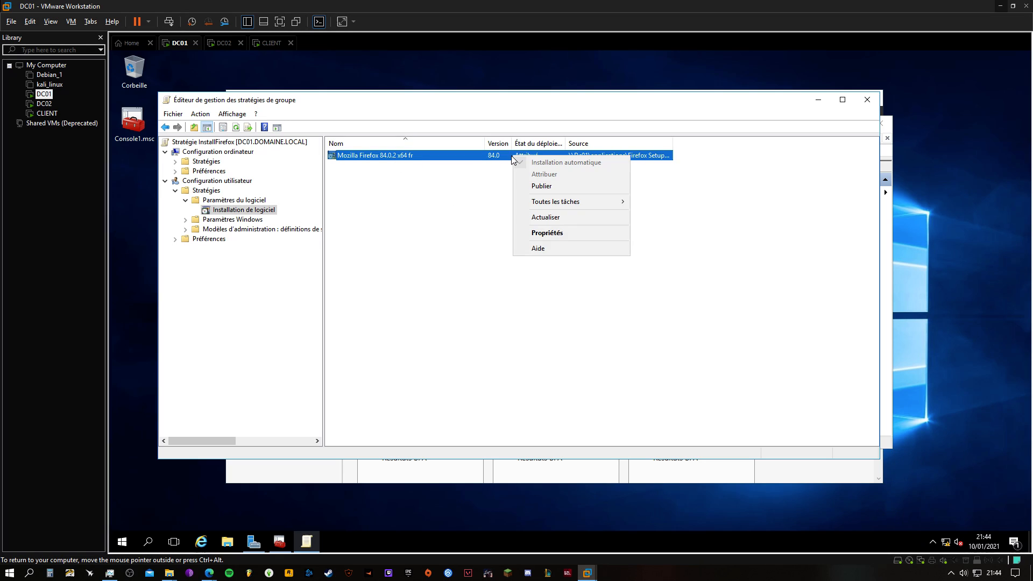
pyautogui.click(530, 233)
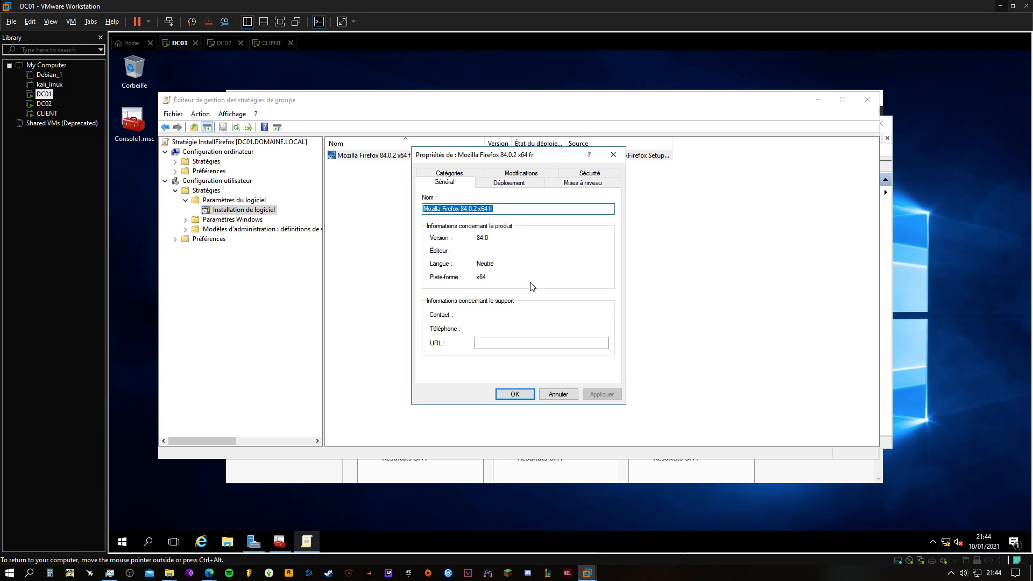
pyautogui.click(519, 183)
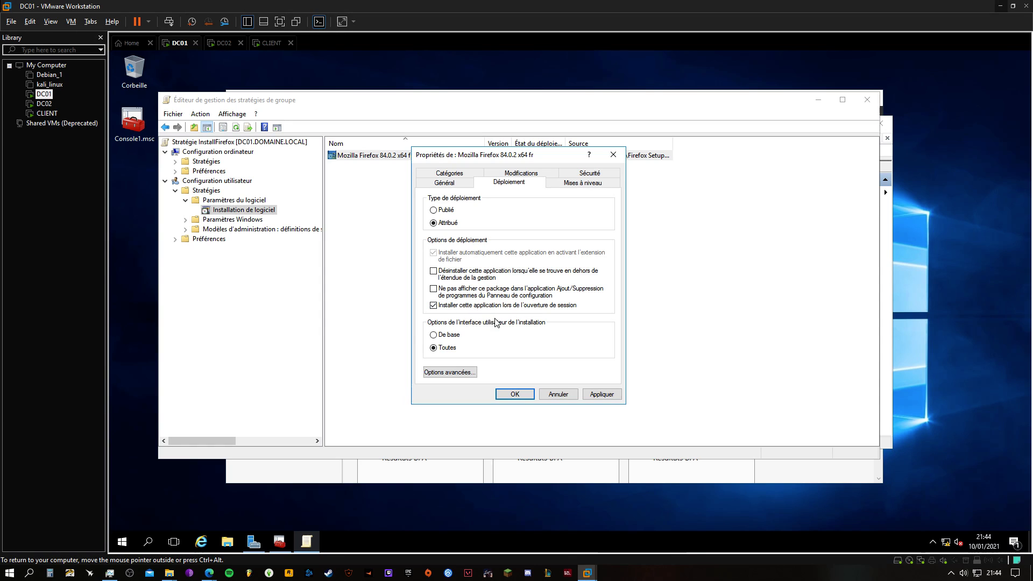
pyautogui.click(618, 396)
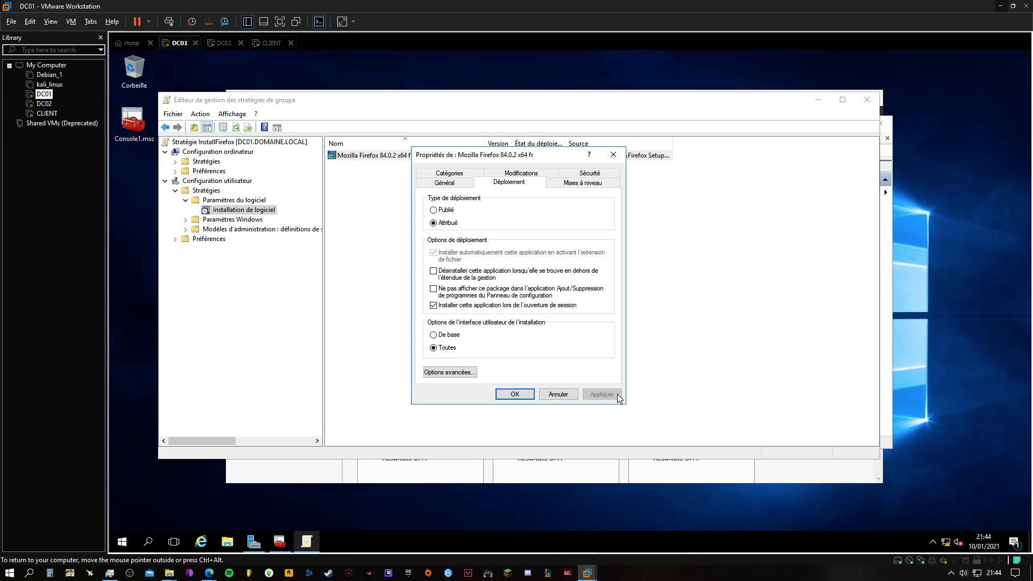
pyautogui.click(515, 394)
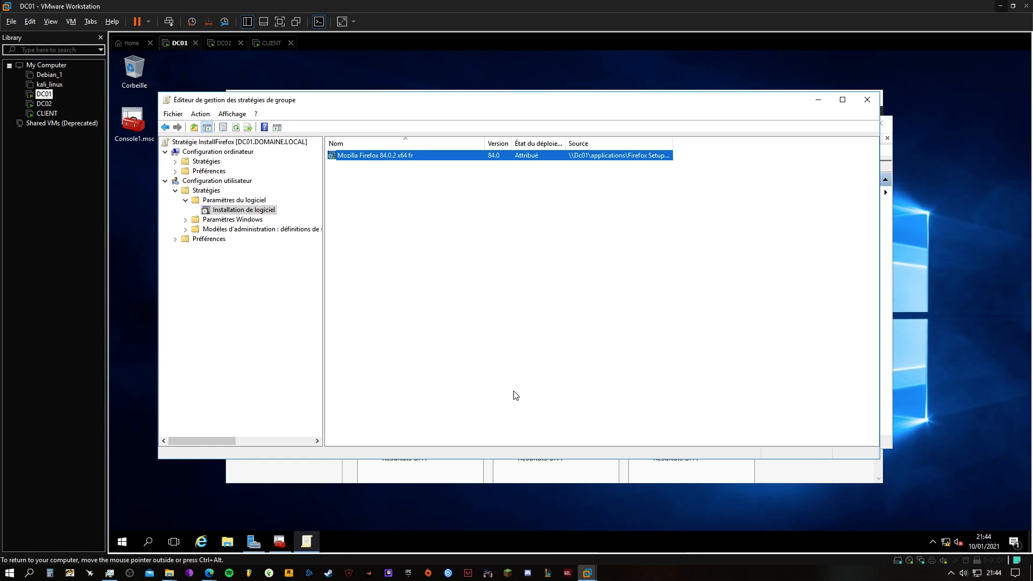
# Close the group policy editor and minimize the Gestionnaire de serveur window, leaving the management console open
pyautogui.click(865, 100)
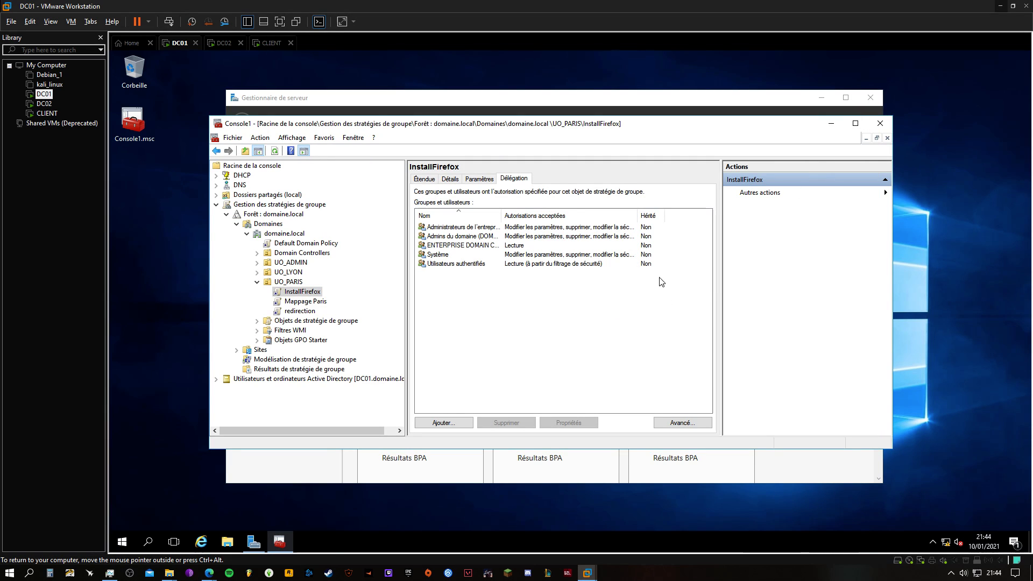
pyautogui.click(317, 102)
pyautogui.click(821, 98)
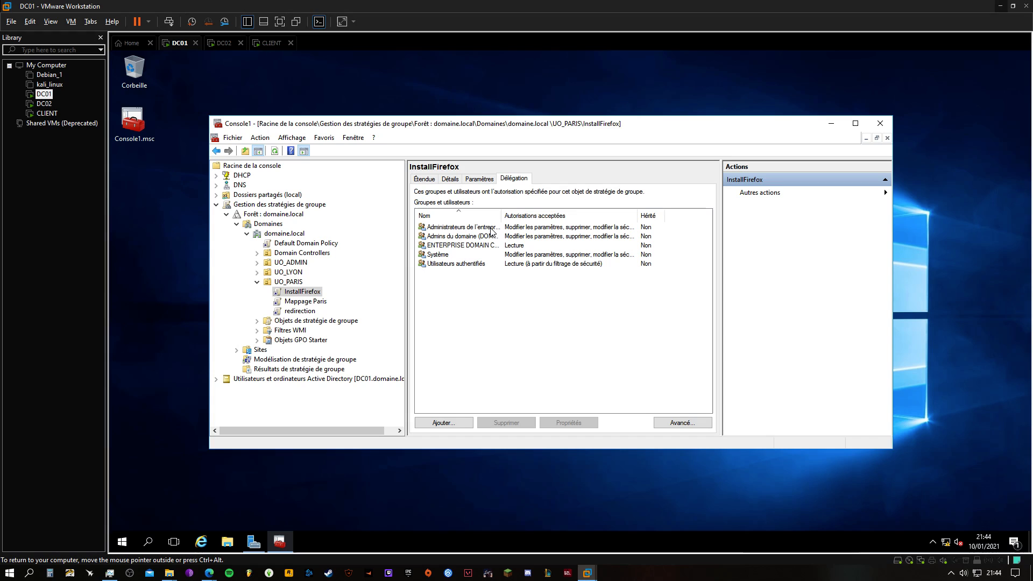
# Examine the InstallFirefox settings report under UO_PARIS and highlight the package's deployment source path
pyautogui.click(299, 302)
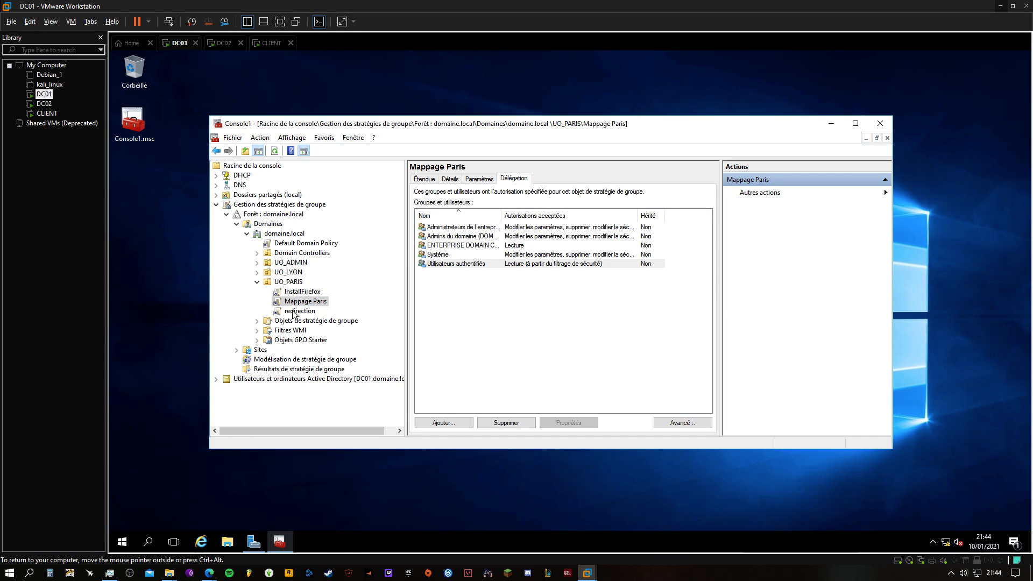
pyautogui.click(299, 311)
pyautogui.click(302, 292)
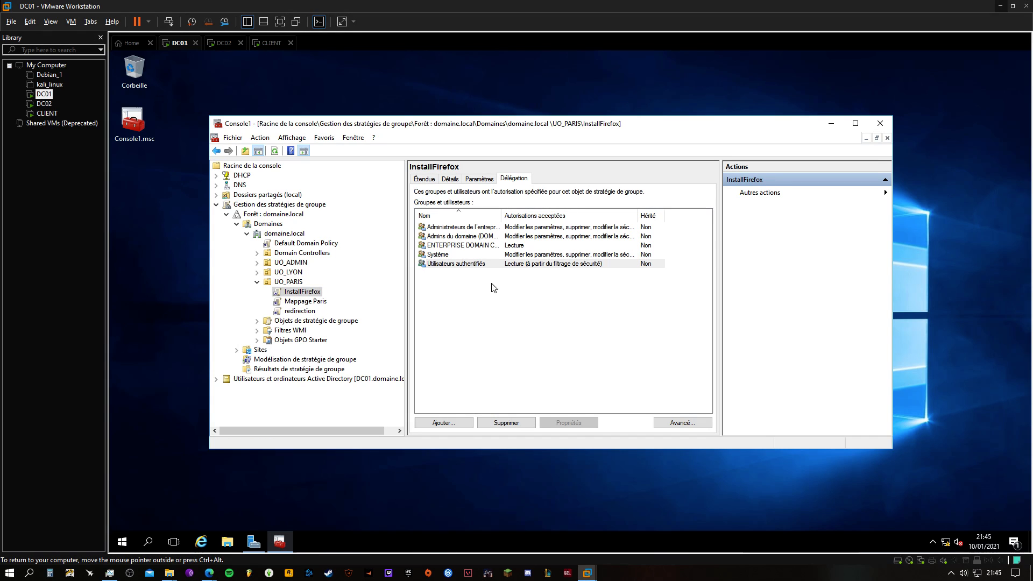
pyautogui.click(478, 179)
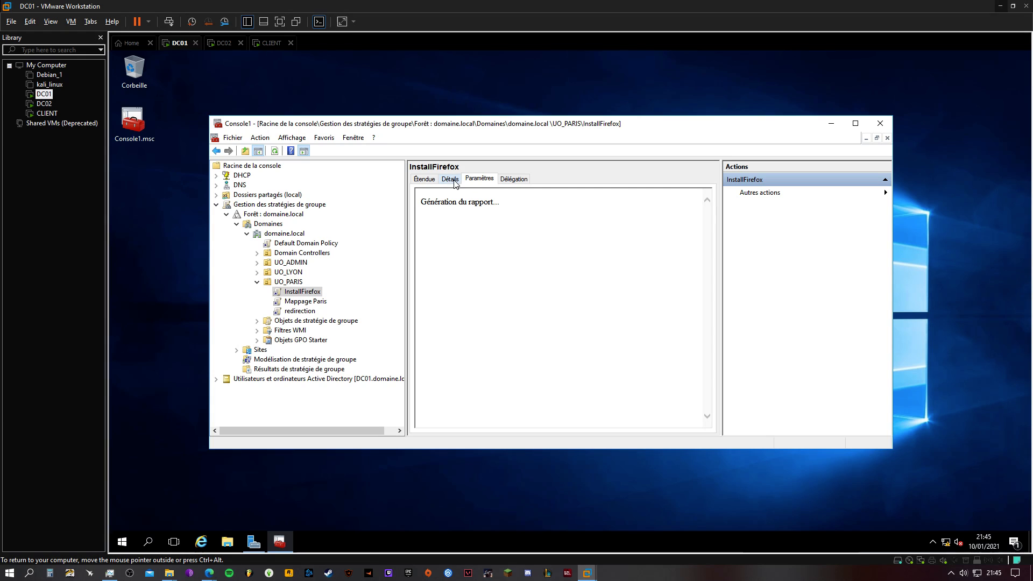
pyautogui.click(631, 203)
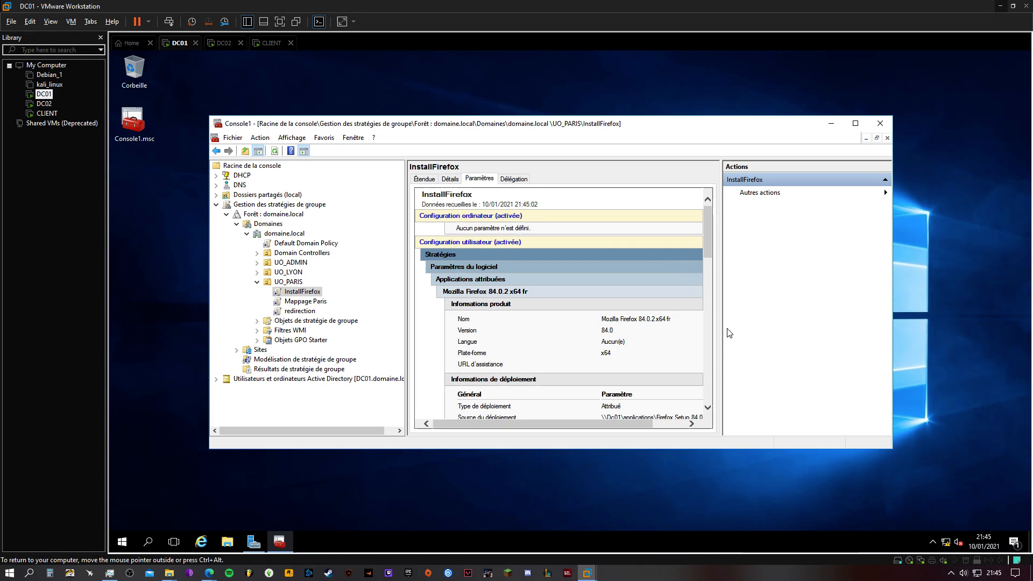
pyautogui.moveTo(705, 249)
pyautogui.mouseDown()
pyautogui.moveTo(708, 262)
pyautogui.moveTo(708, 250)
pyautogui.mouseUp()
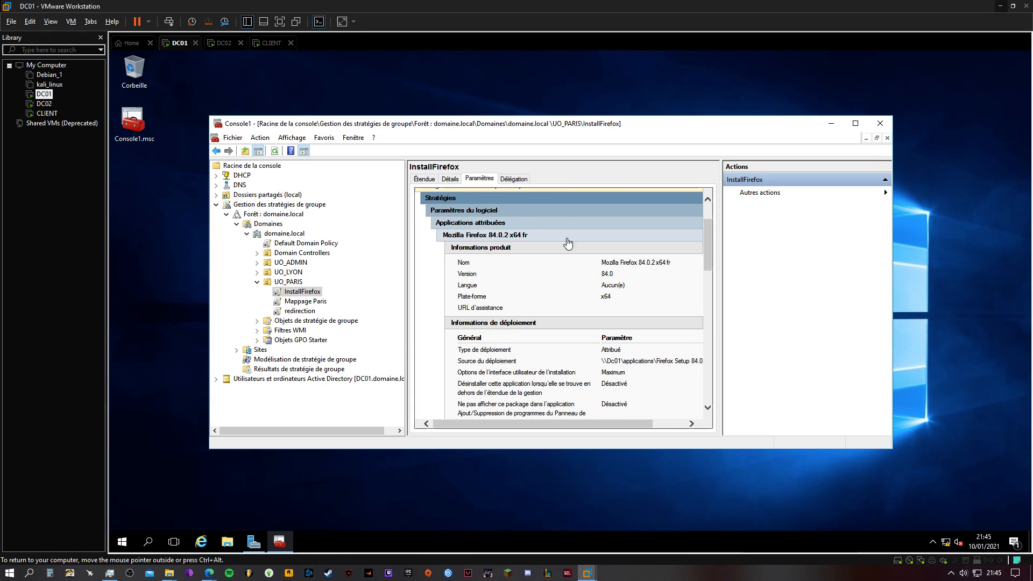
pyautogui.moveTo(709, 251); pyautogui.dragTo(708, 266)
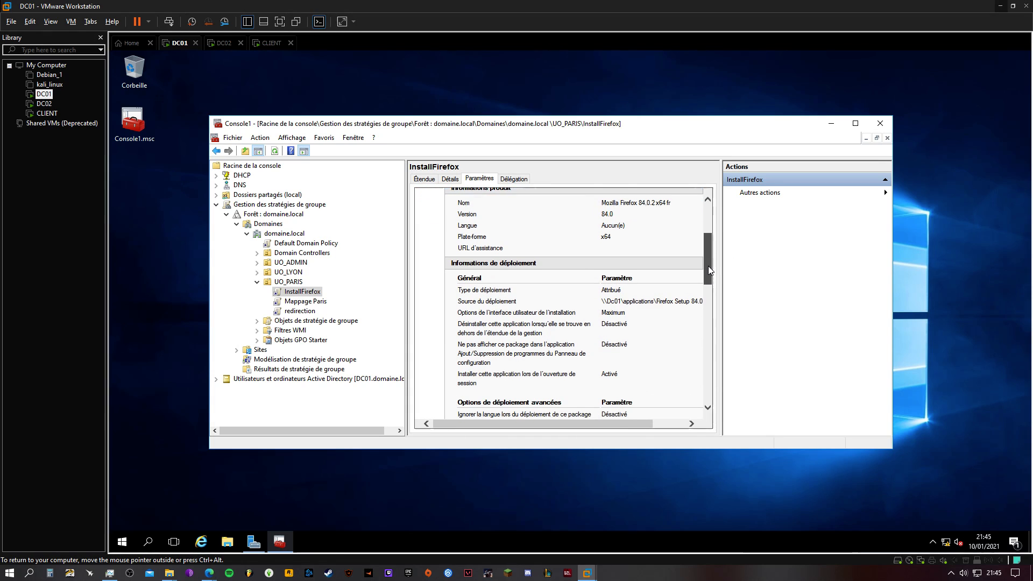
pyautogui.moveTo(619, 427); pyautogui.dragTo(640, 426)
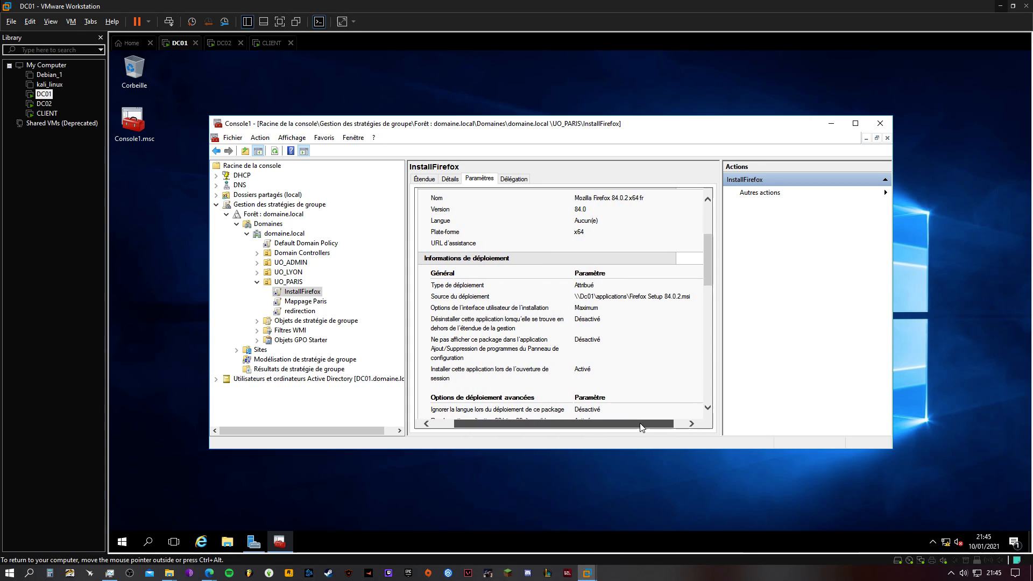
pyautogui.moveTo(574, 297); pyautogui.dragTo(695, 297)
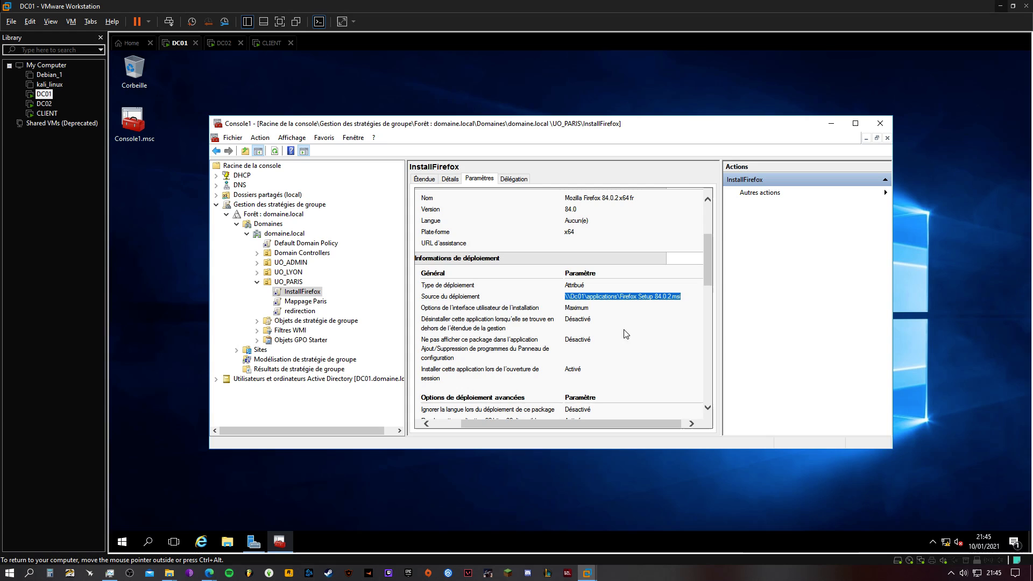
# Review the permissions in the report's Sécurité section and highlight the inherited AUTORITE NT\Utilisateurs authentifiés entry
pyautogui.scroll(-8, 613, 363)
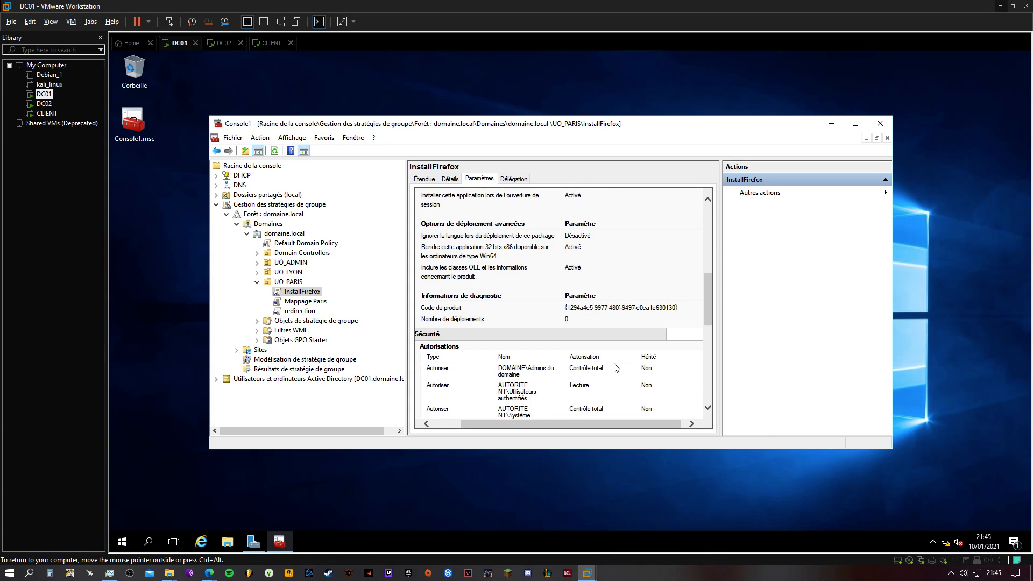
pyautogui.scroll(-5, 616, 368)
pyautogui.hscroll(-2, 606, 351)
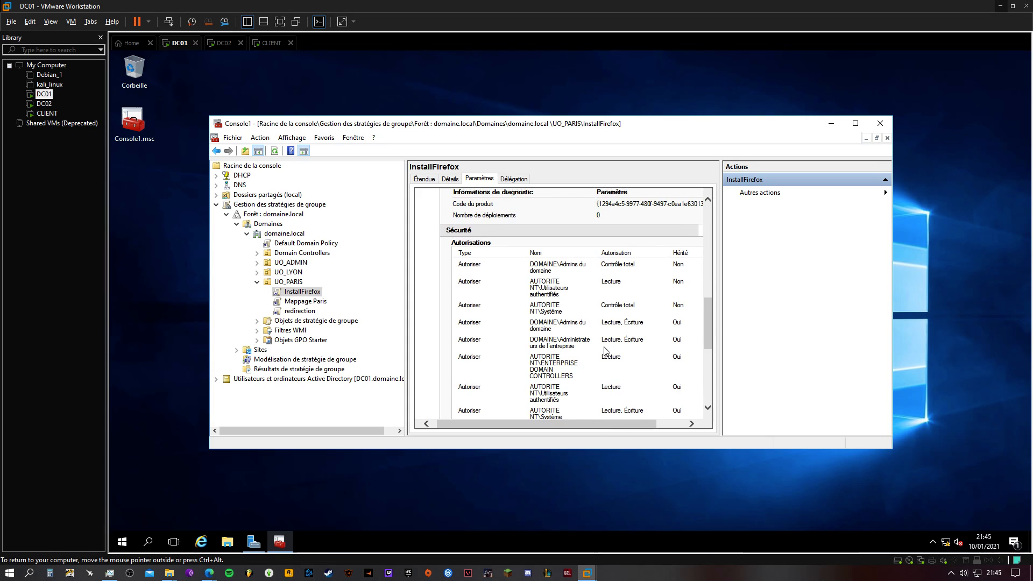
pyautogui.scroll(-3, 607, 353)
pyautogui.scroll(2, 601, 384)
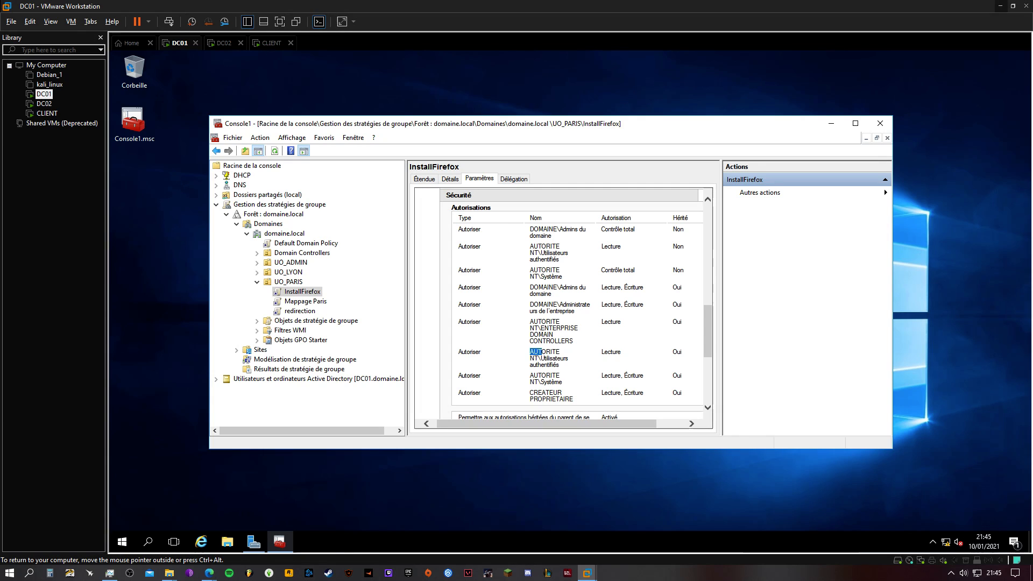
pyautogui.moveTo(530, 351); pyautogui.dragTo(597, 360)
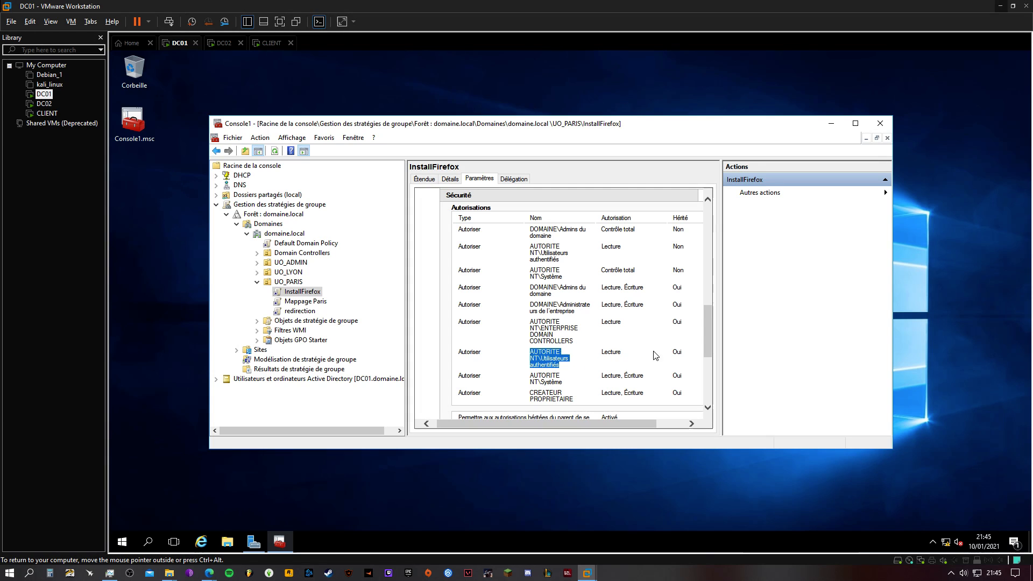
# Review the inherited Utilisateurs authentifiés permission and the Avancé section of the InstallFirefox report, and return to the policy's scope (Étendue)
pyautogui.doubleClick(680, 352)
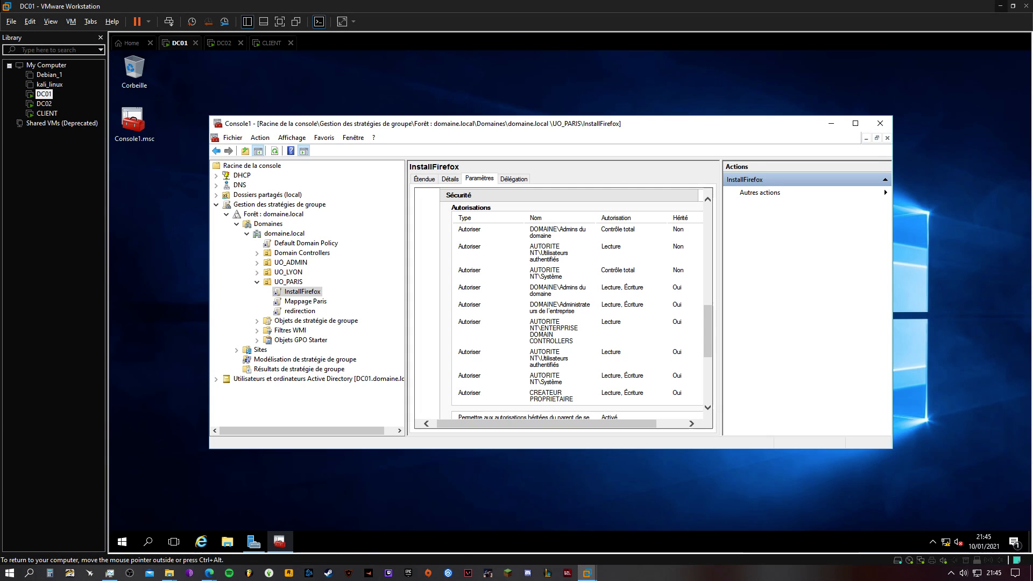
pyautogui.doubleClick(609, 352)
pyautogui.scroll(-1, 709, 331)
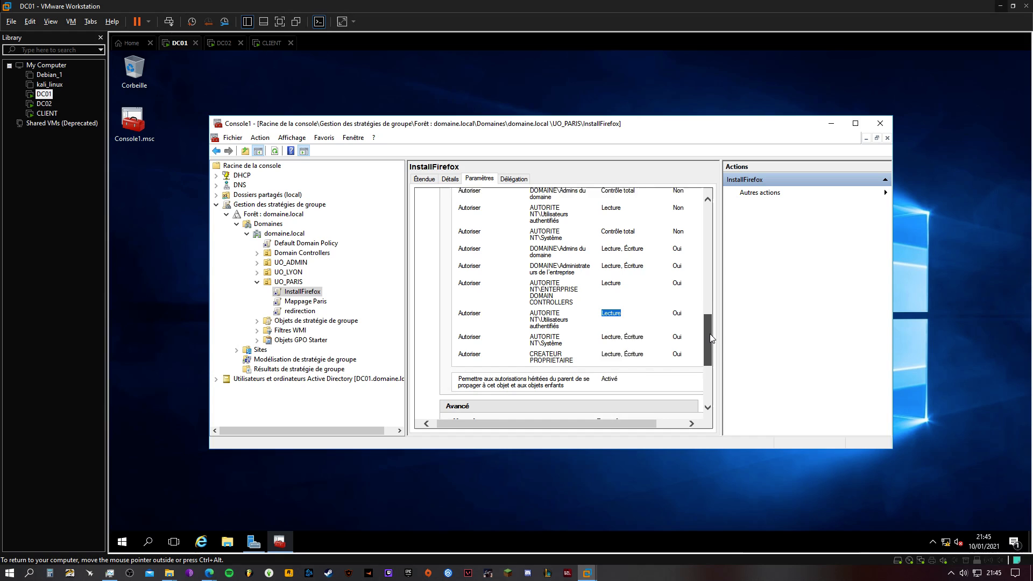
pyautogui.scroll(-3, 711, 343)
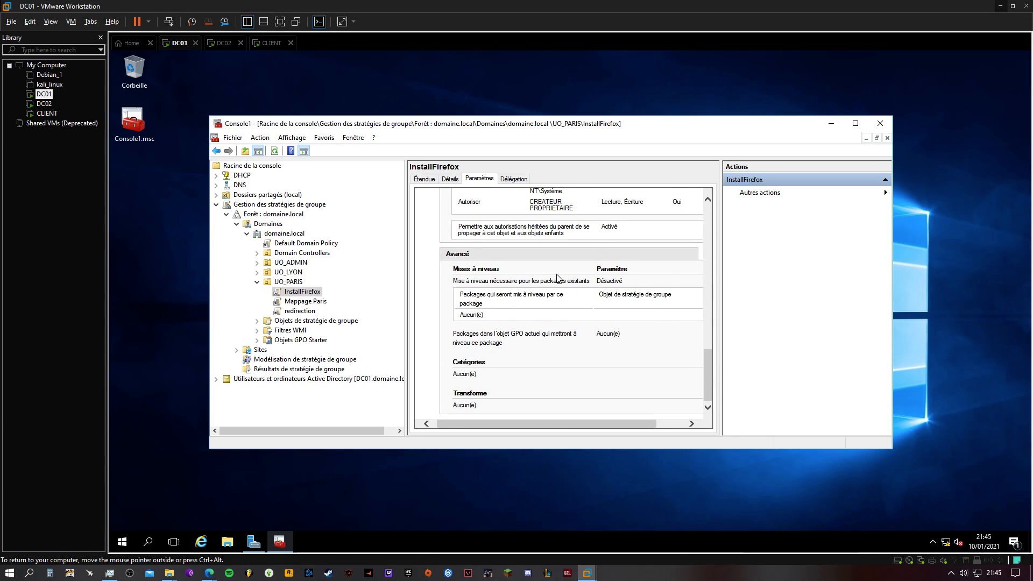
pyautogui.scroll(10, 586, 341)
pyautogui.click(424, 179)
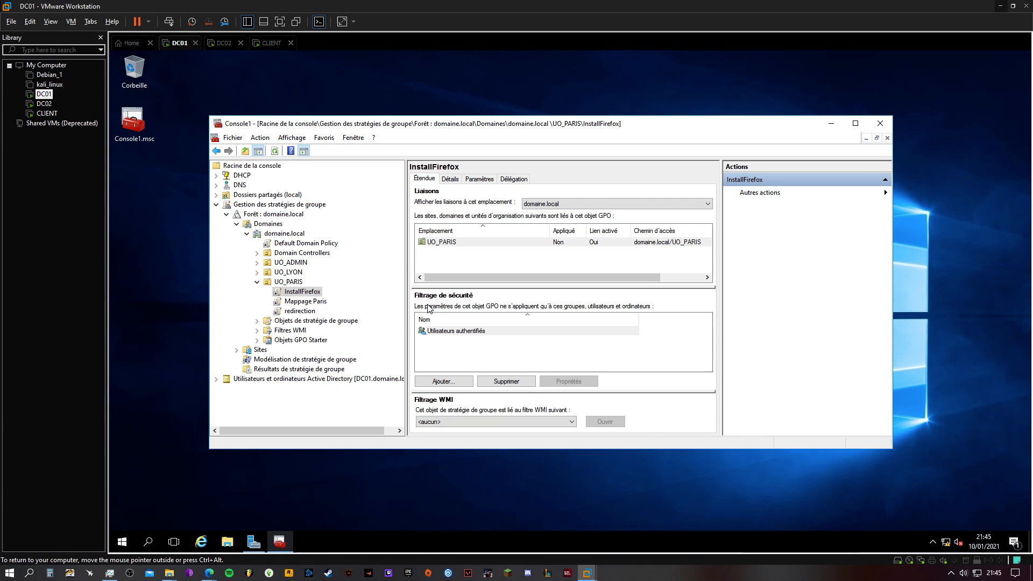
# Switch to the CLIENT virtual machine and sign out of the current Windows session
pyautogui.click(271, 43)
pyautogui.click(185, 44)
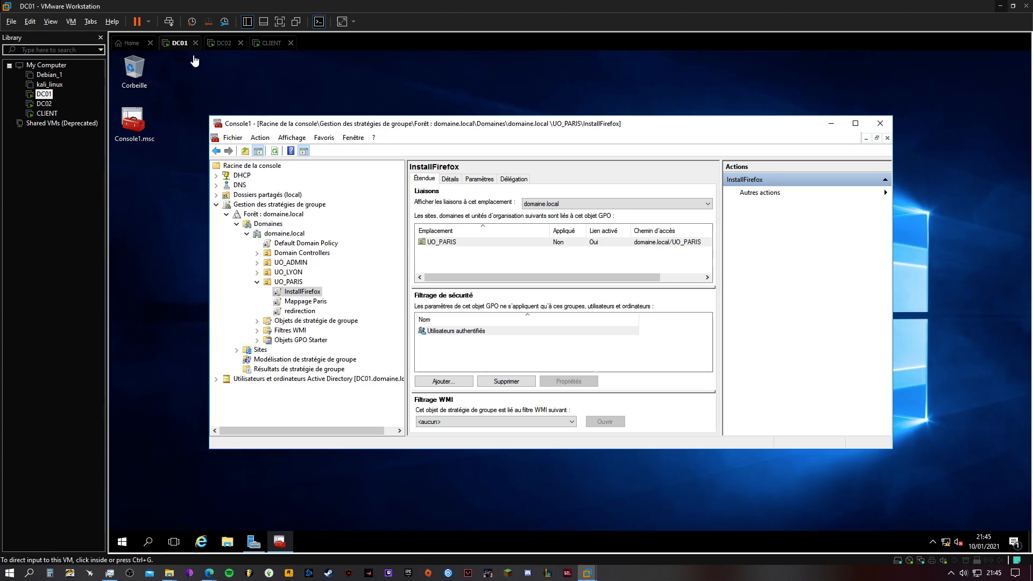
pyautogui.click(274, 43)
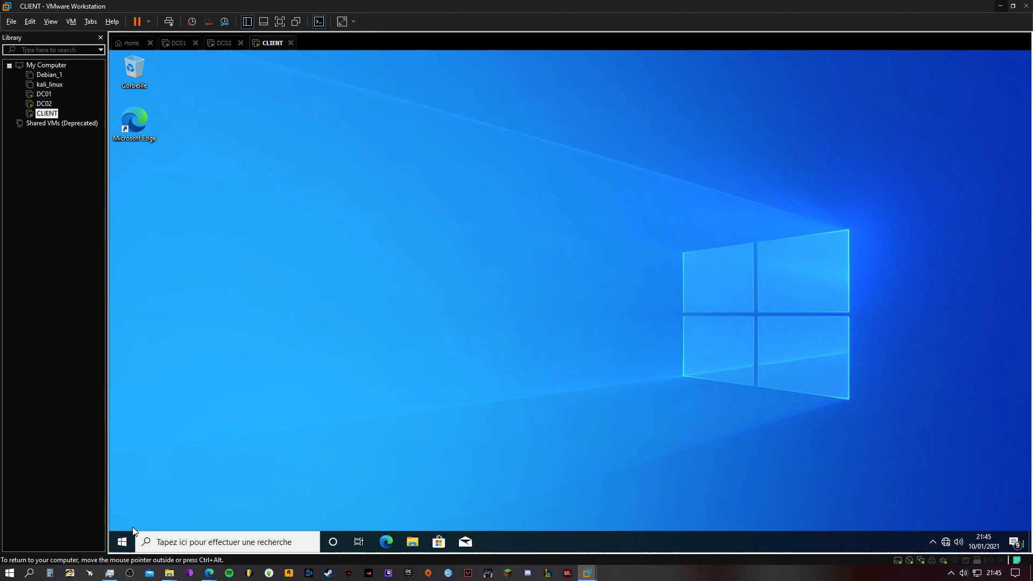
pyautogui.click(122, 542)
pyautogui.click(123, 414)
pyautogui.click(168, 366)
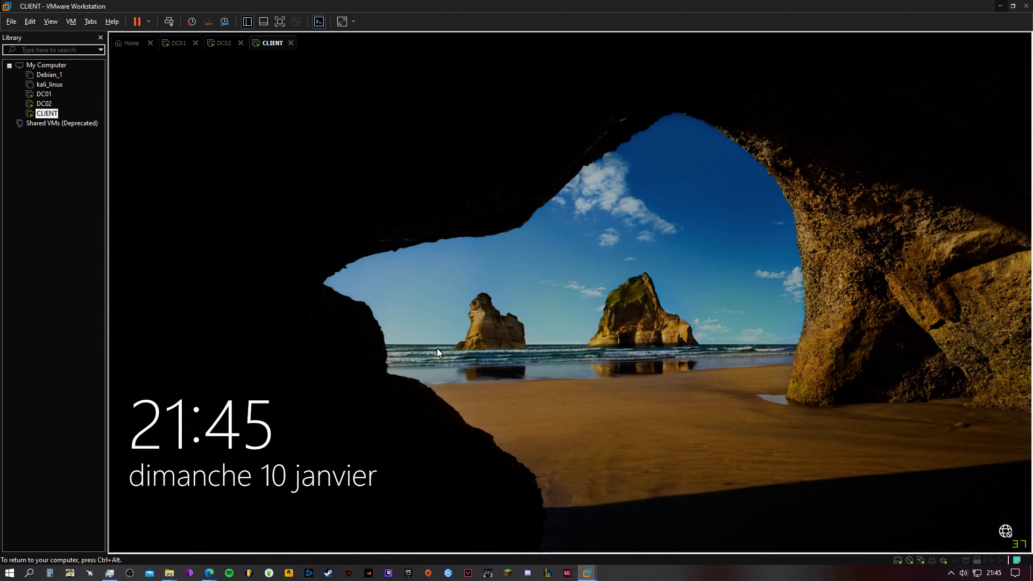
# Sign in on CLIENT through Autre utilisateur as USER_PARIS, entering the account password
pyautogui.click(436, 348)
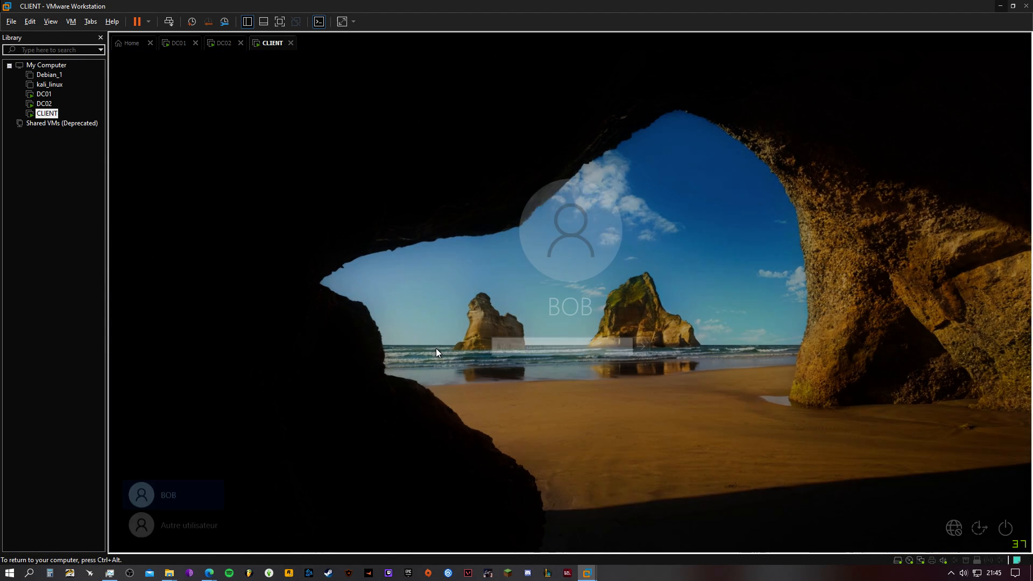
pyautogui.click(198, 529)
pyautogui.write('USER_PARIS')
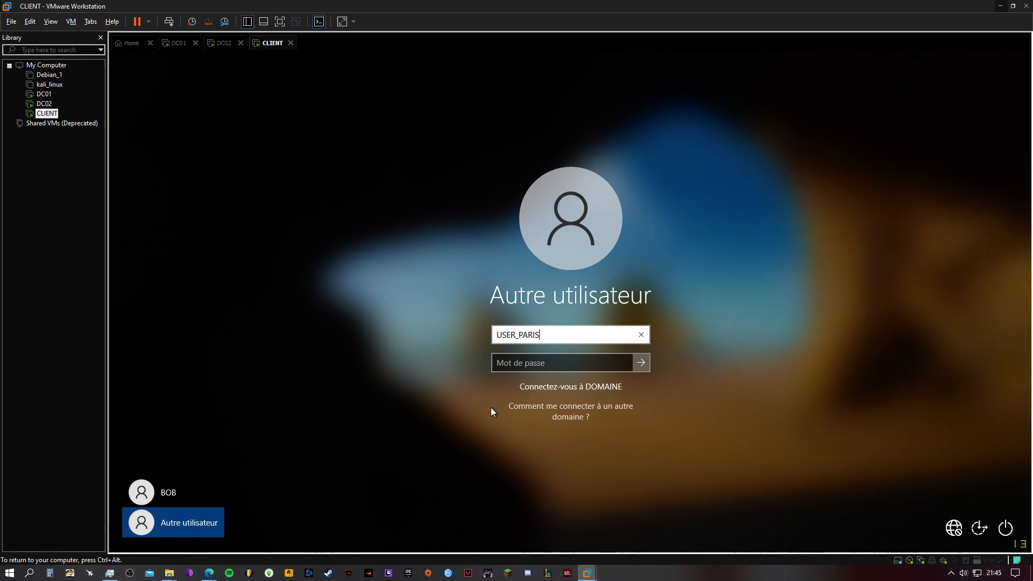
pyautogui.press('Tab')
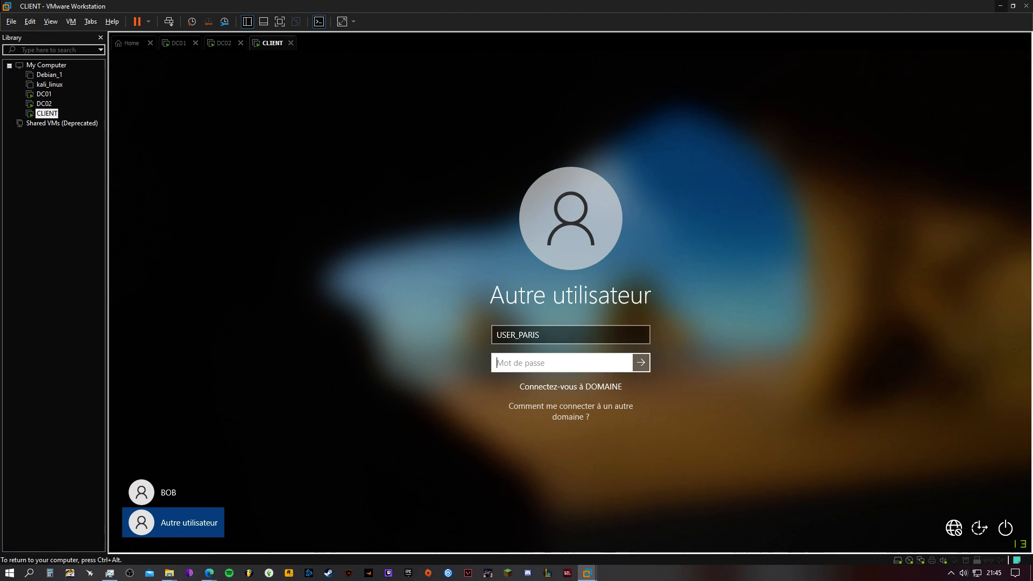
pyautogui.write('abc*******')
pyautogui.press('Return')
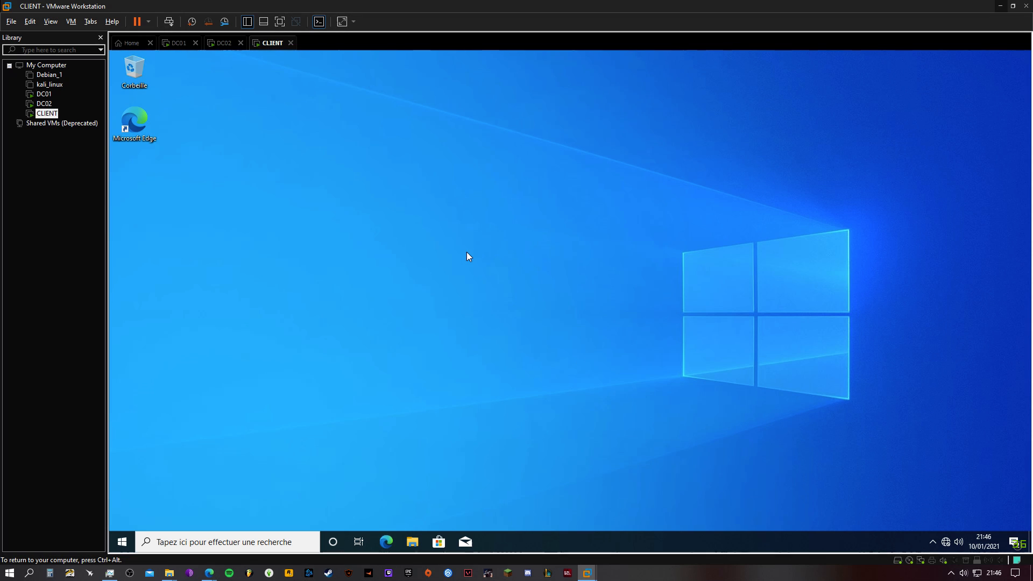
# Open a command prompt on CLIENT and run gpupdate /force
pyautogui.click(280, 542)
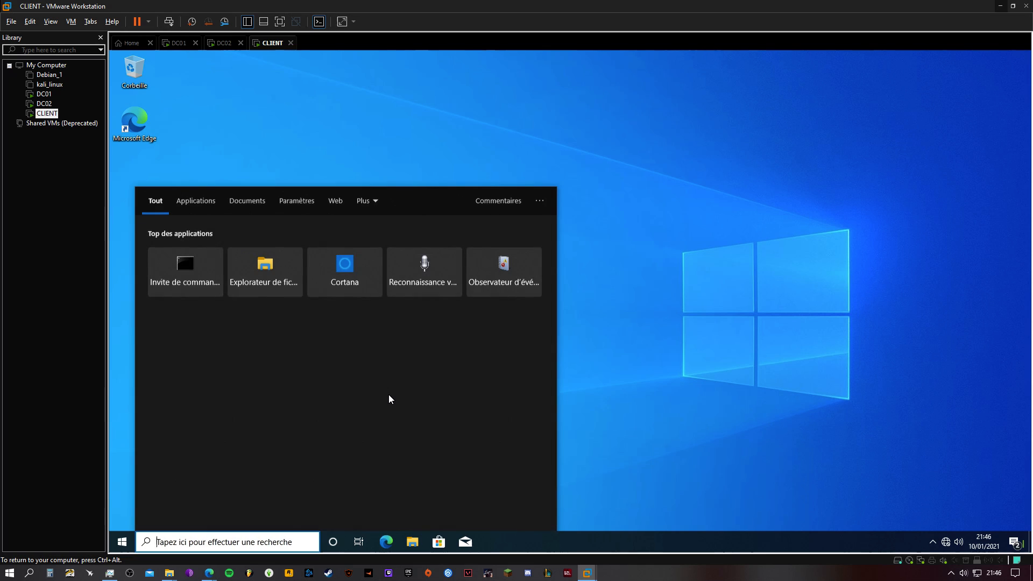
pyautogui.write('cmd')
pyautogui.press('Return')
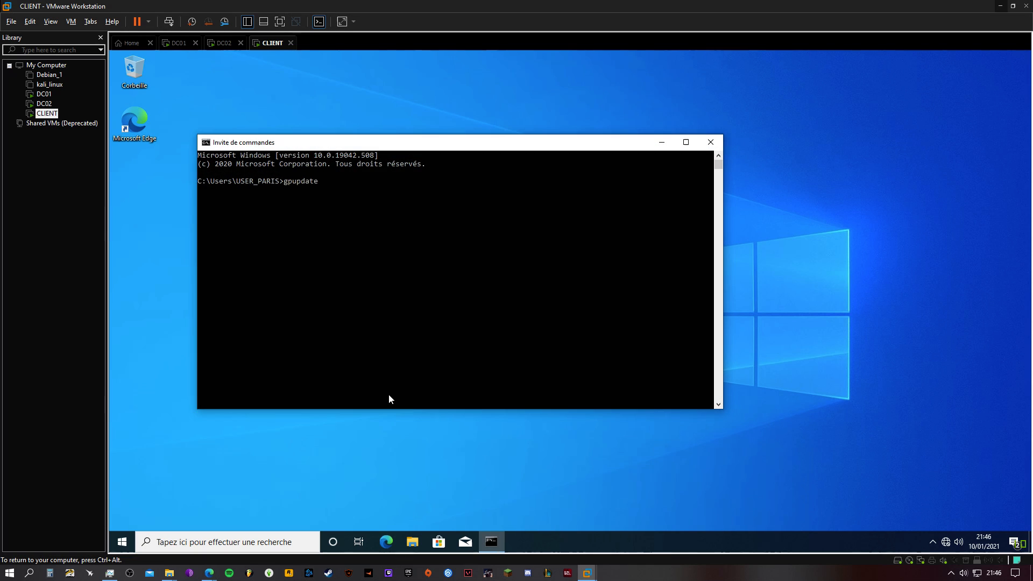
pyautogui.write('gpupdate /force')
pyautogui.press('Return')
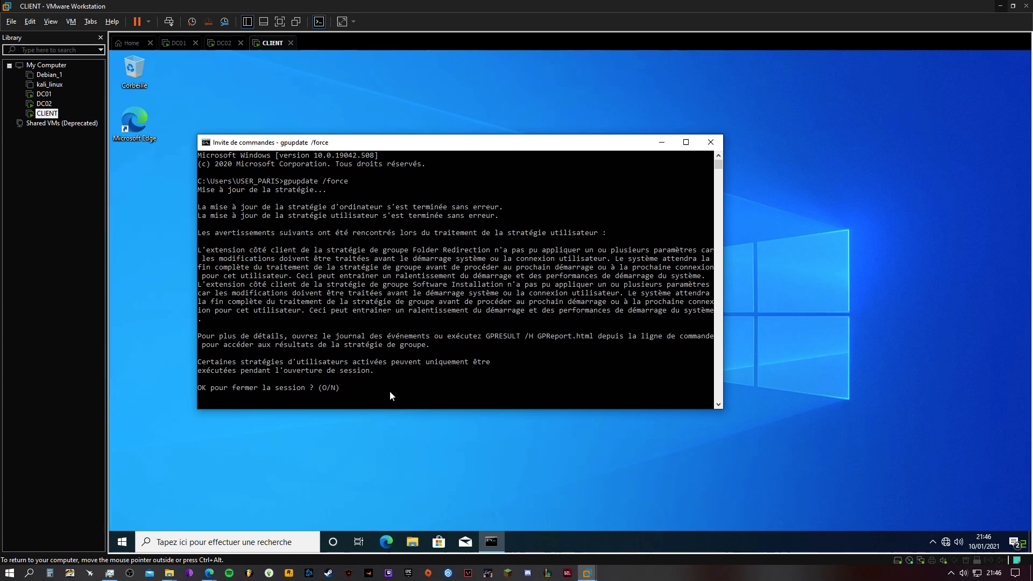
# Highlight Software Installation in the gpupdate output and answer O to the prompt to close the session
pyautogui.write('O')
pyautogui.moveTo(203, 284); pyautogui.dragTo(509, 288)
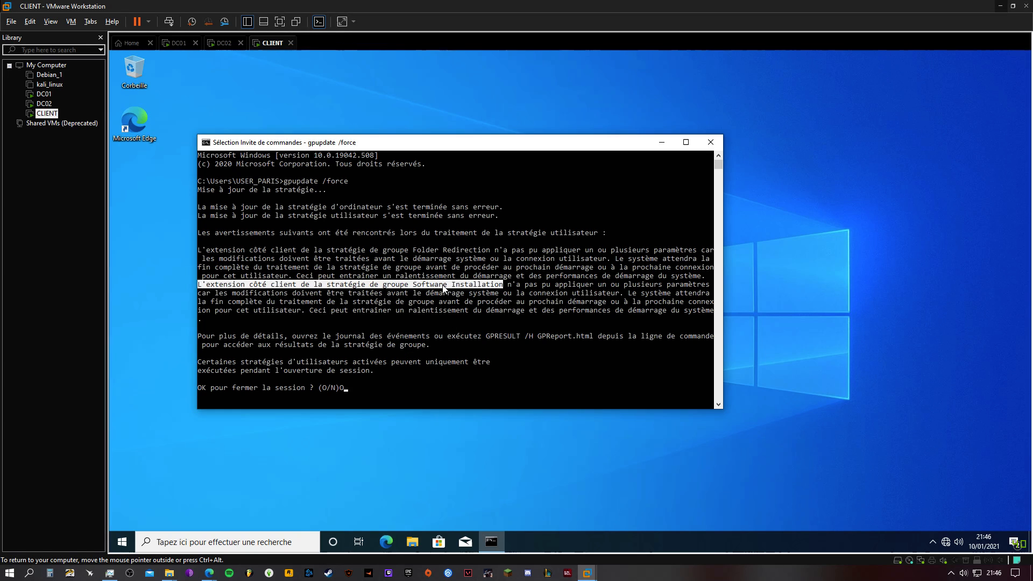
pyautogui.moveTo(413, 284); pyautogui.dragTo(504, 288)
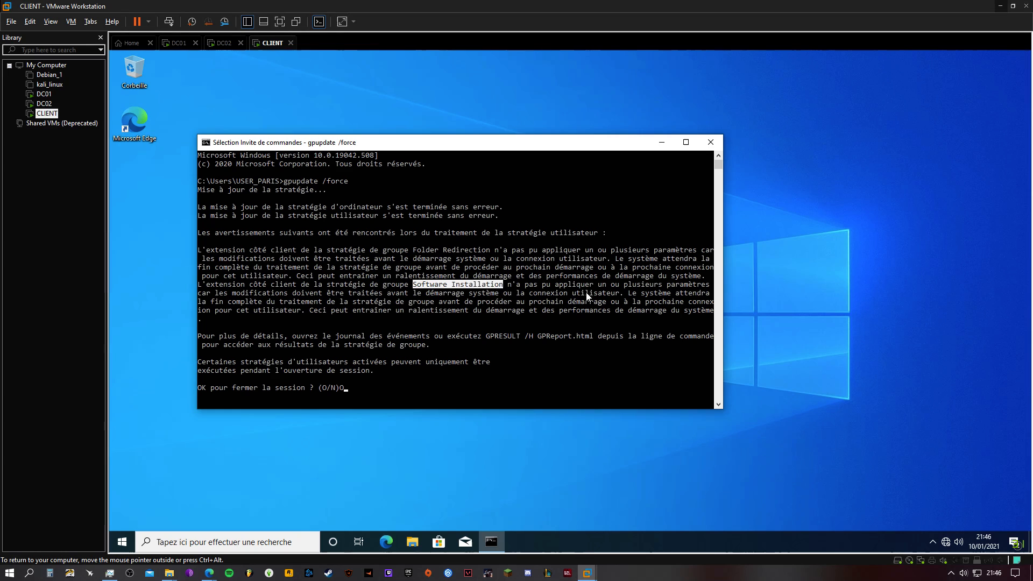
pyautogui.click(346, 390)
pyautogui.press('Return')
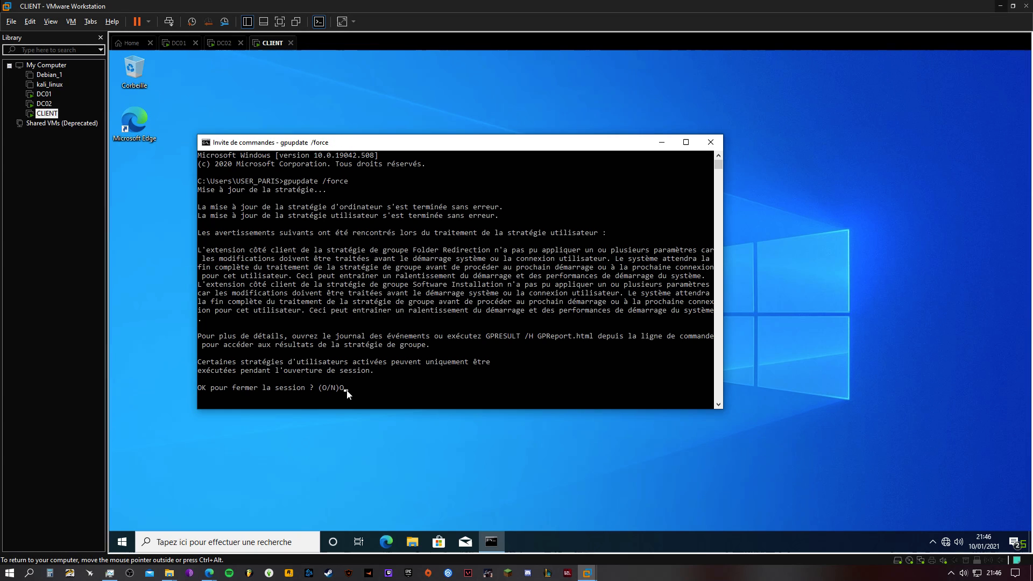
pyautogui.press('Return')
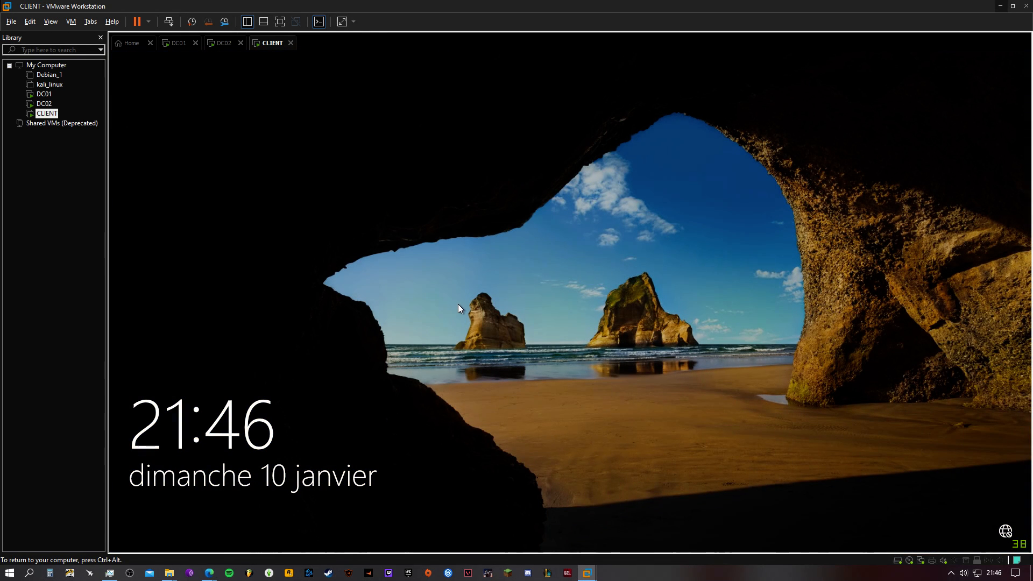
# Sign back in as USER_PARIS with the account password after the policy update and select the Firefox shortcut on the desktop
pyautogui.click(458, 305)
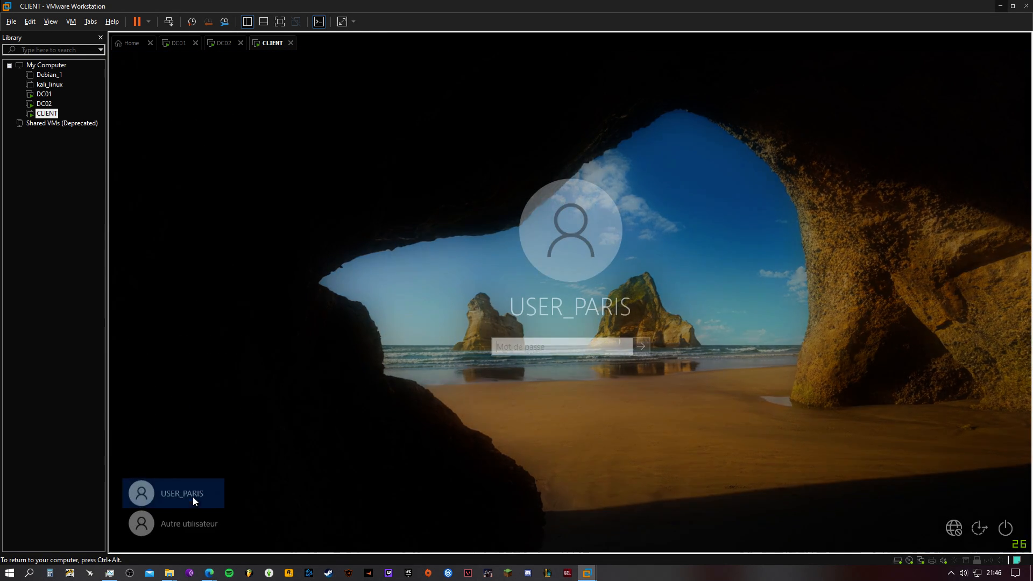
pyautogui.click(218, 511)
pyautogui.write('USER_PARIS')
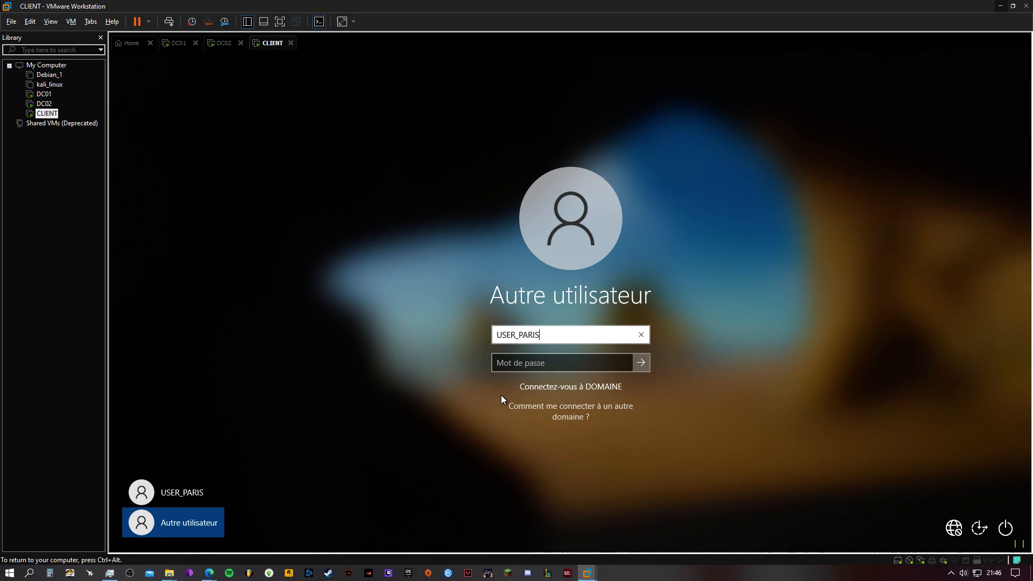
pyautogui.press('Tab')
pyautogui.write('***')
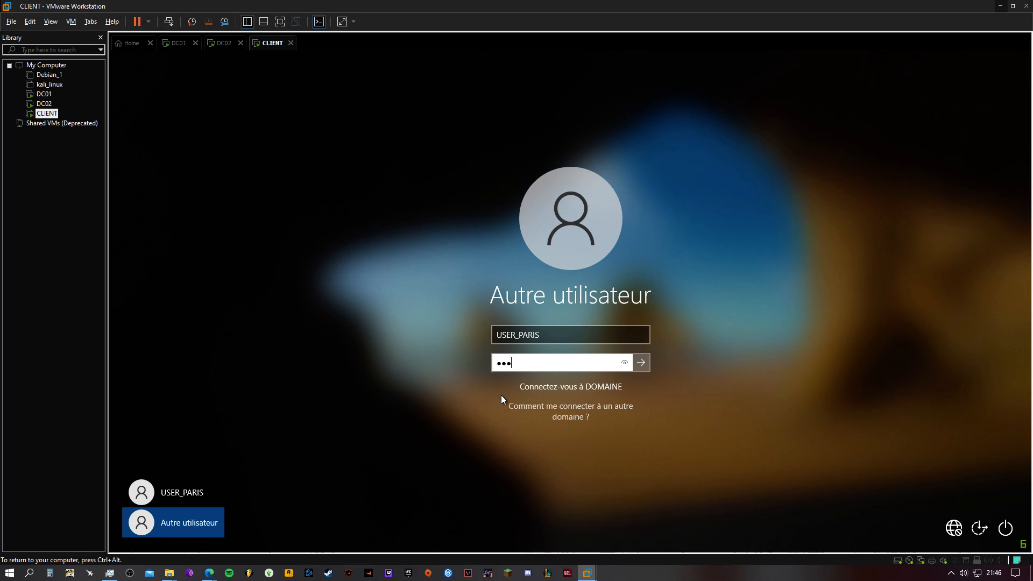
pyautogui.write('********')
pyautogui.press('Return')
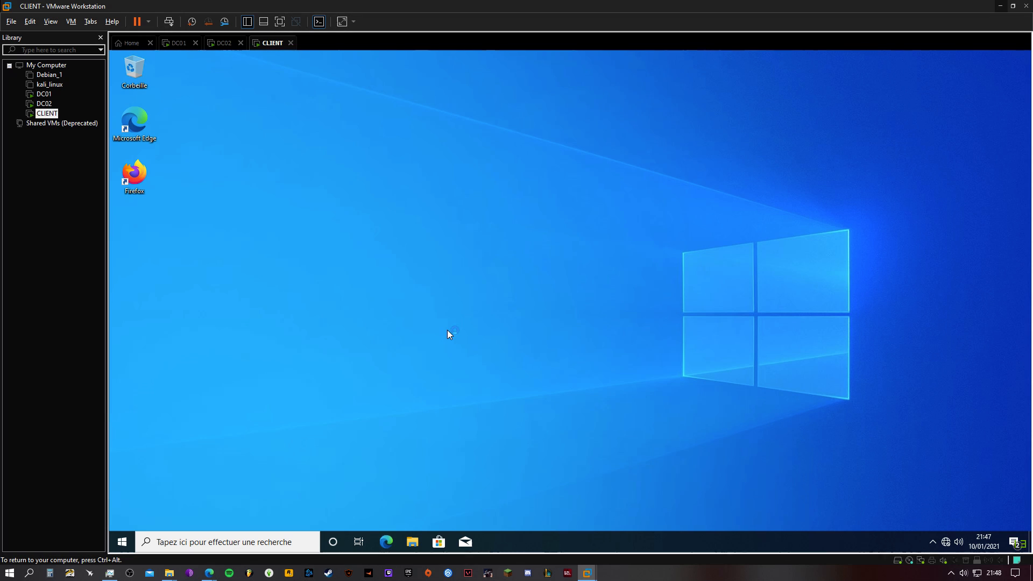
pyautogui.click(129, 171)
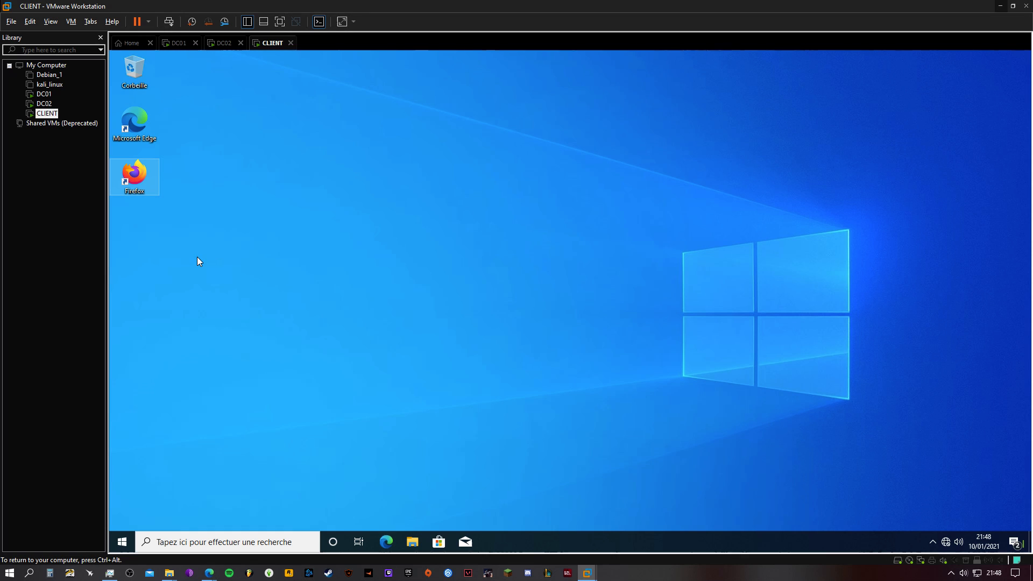
# Switch back to DC01 and link the existing InstallFirefox policy to the UO_LYON organizational unit
pyautogui.click(180, 43)
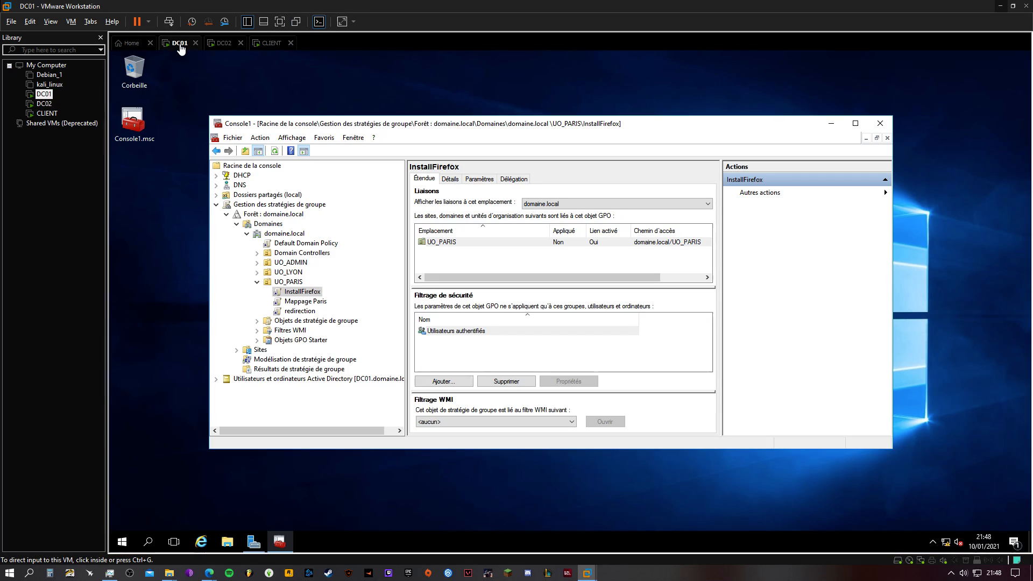
pyautogui.rightClick(288, 271)
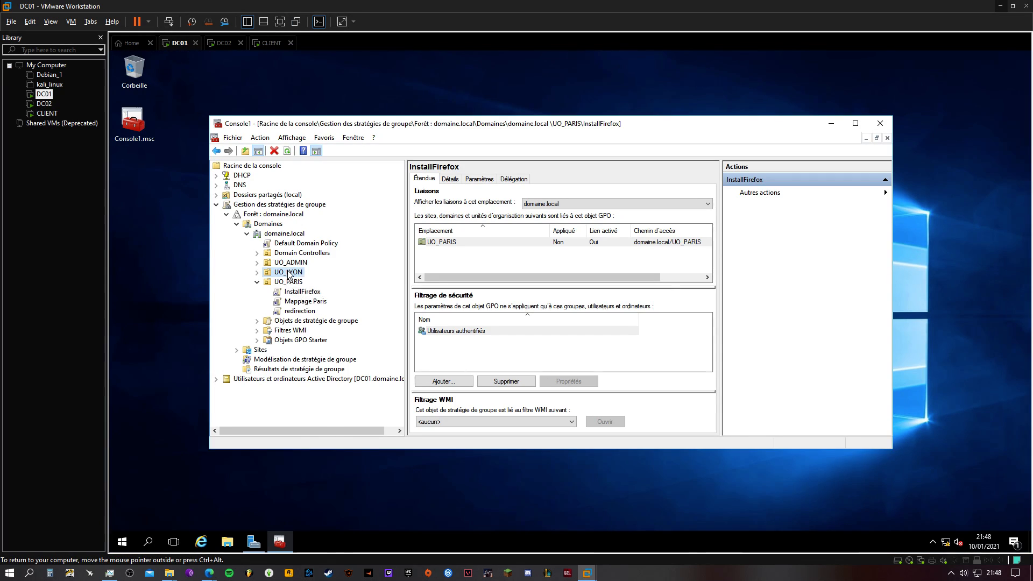
pyautogui.click(314, 289)
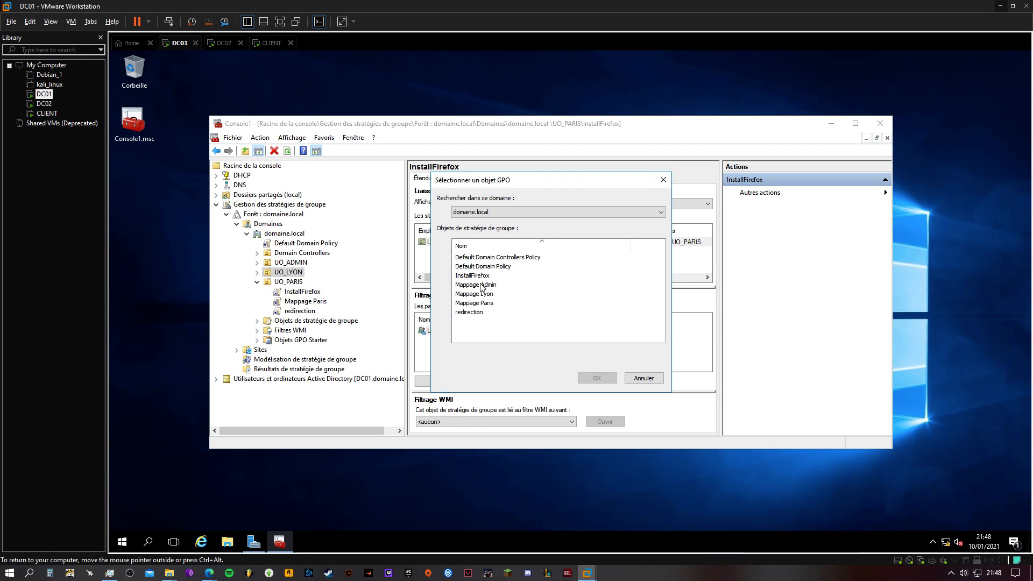
pyautogui.click(472, 276)
pyautogui.click(595, 378)
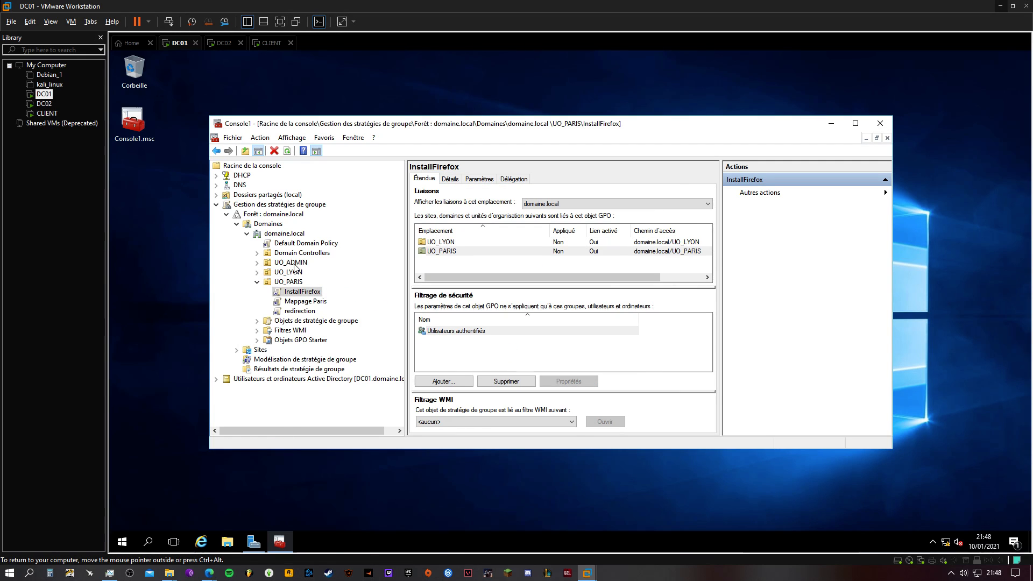
# Link the existing InstallFirefox policy to UO_ADMIN and expand UO_ADMIN and UO_LYON to list their linked policies
pyautogui.rightClick(294, 265)
pyautogui.click(346, 281)
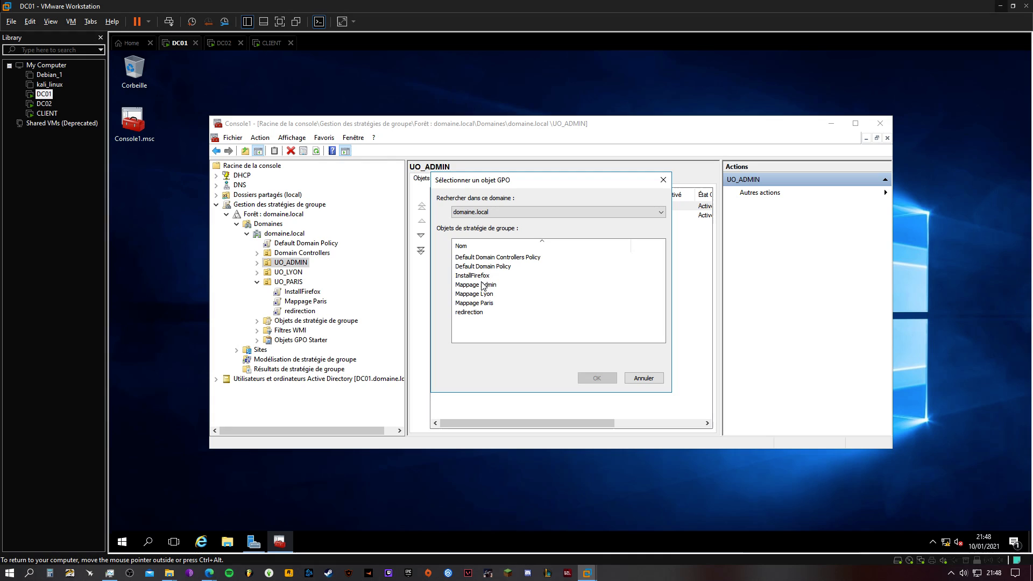
pyautogui.click(482, 285)
pyautogui.click(595, 379)
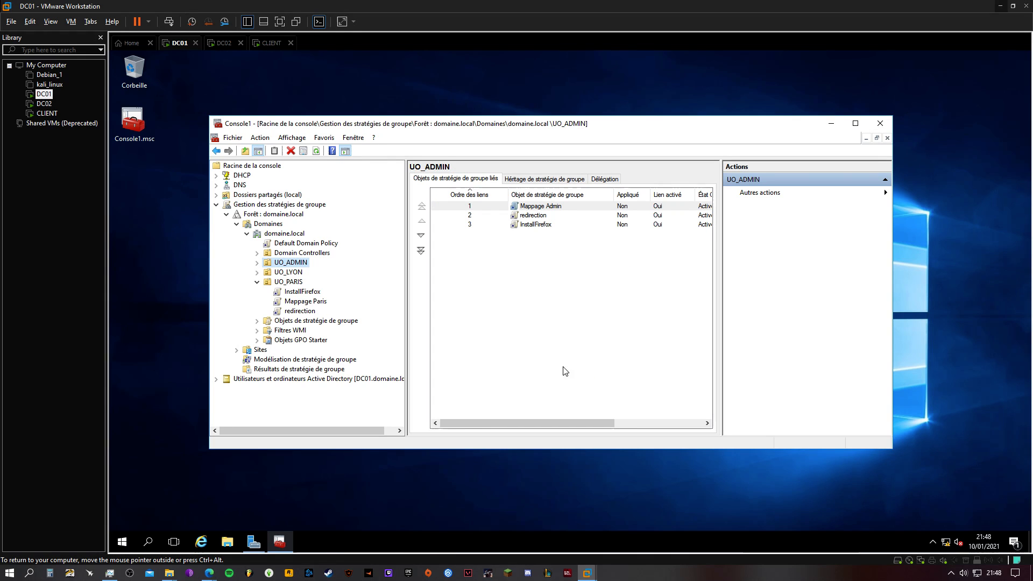
pyautogui.click(257, 263)
pyautogui.click(257, 302)
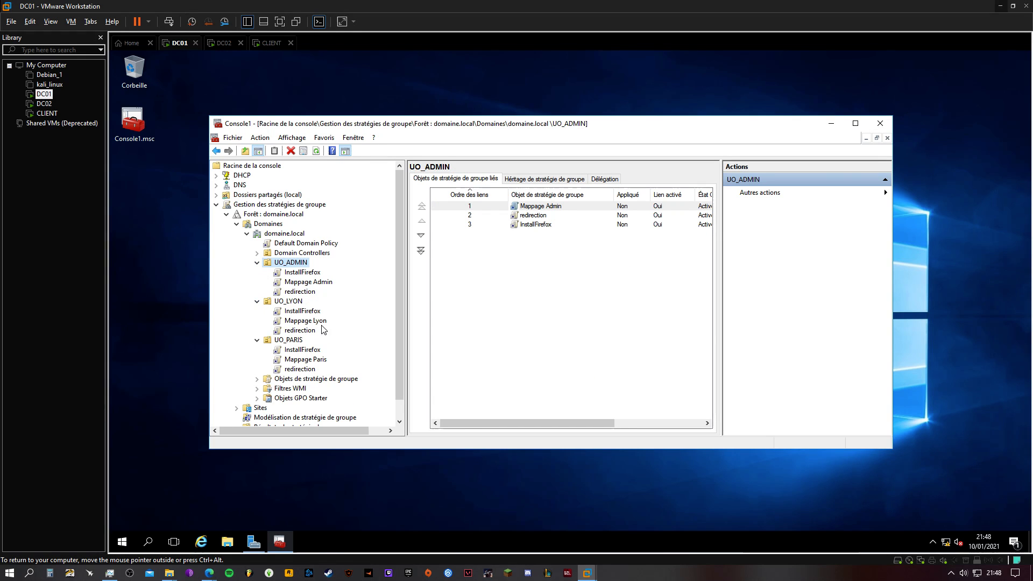